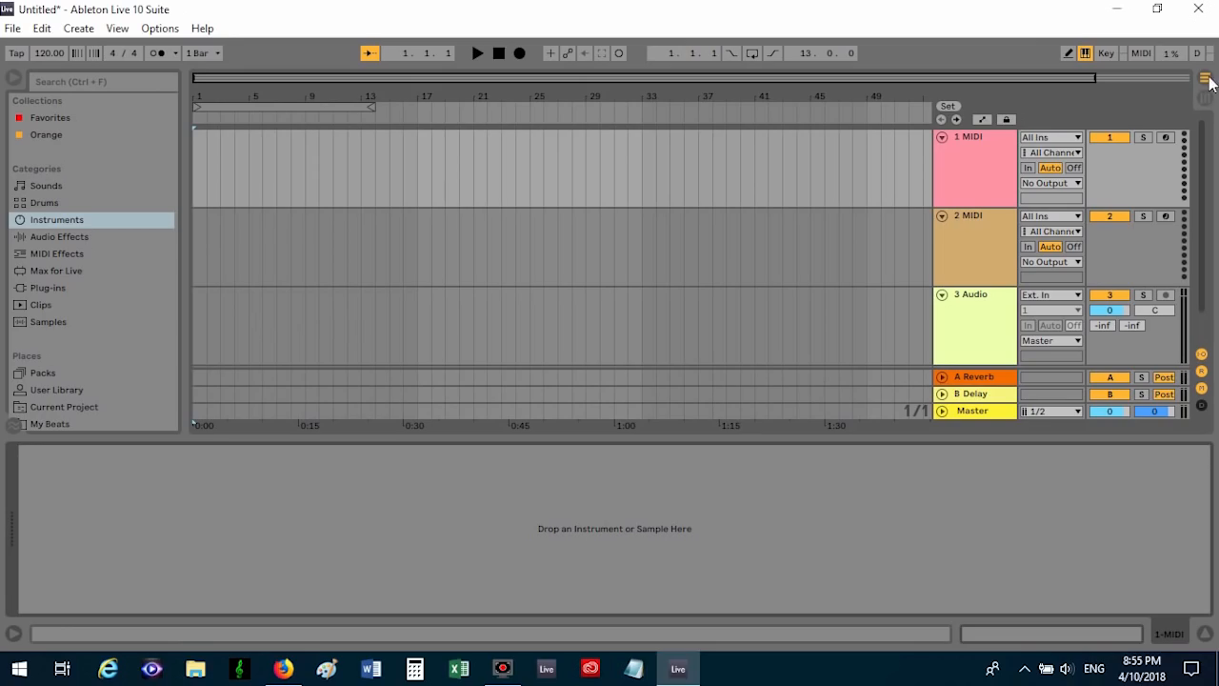
{"action": "left_click", "coordinate": [1206, 97]}
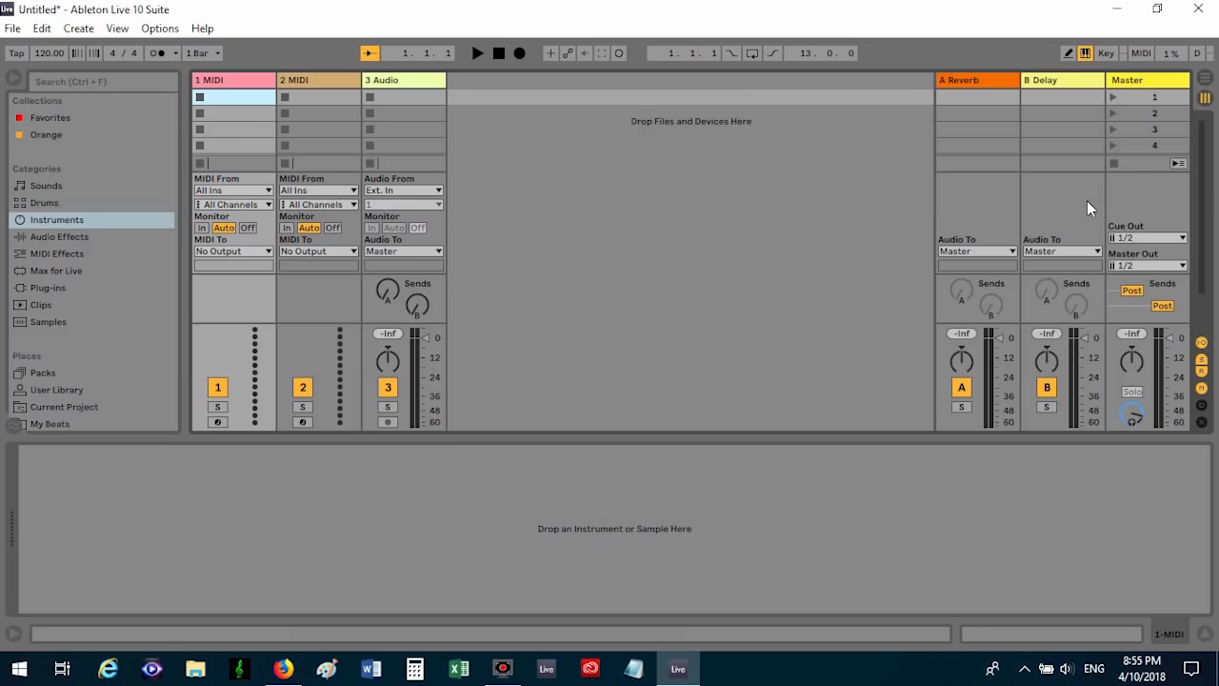
{"action": "left_click", "coordinate": [1205, 81]}
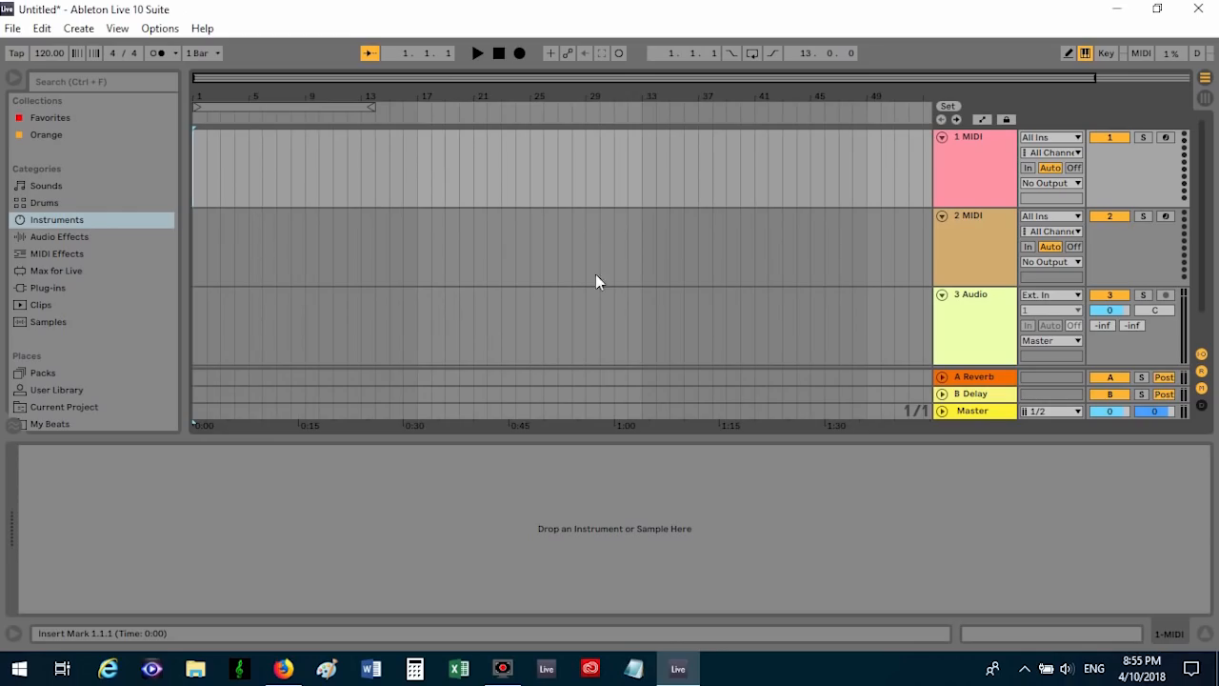
{"action": "right_click", "coordinate": [967, 170]}
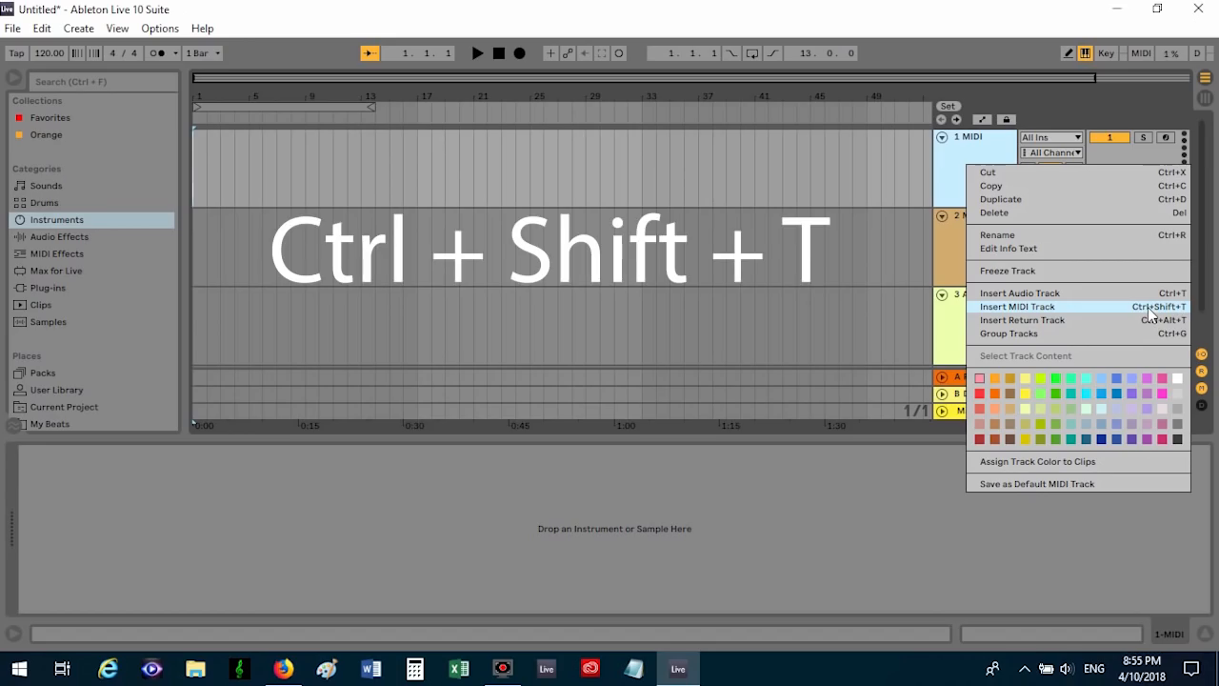
{"action": "left_click", "coordinate": [797, 205]}
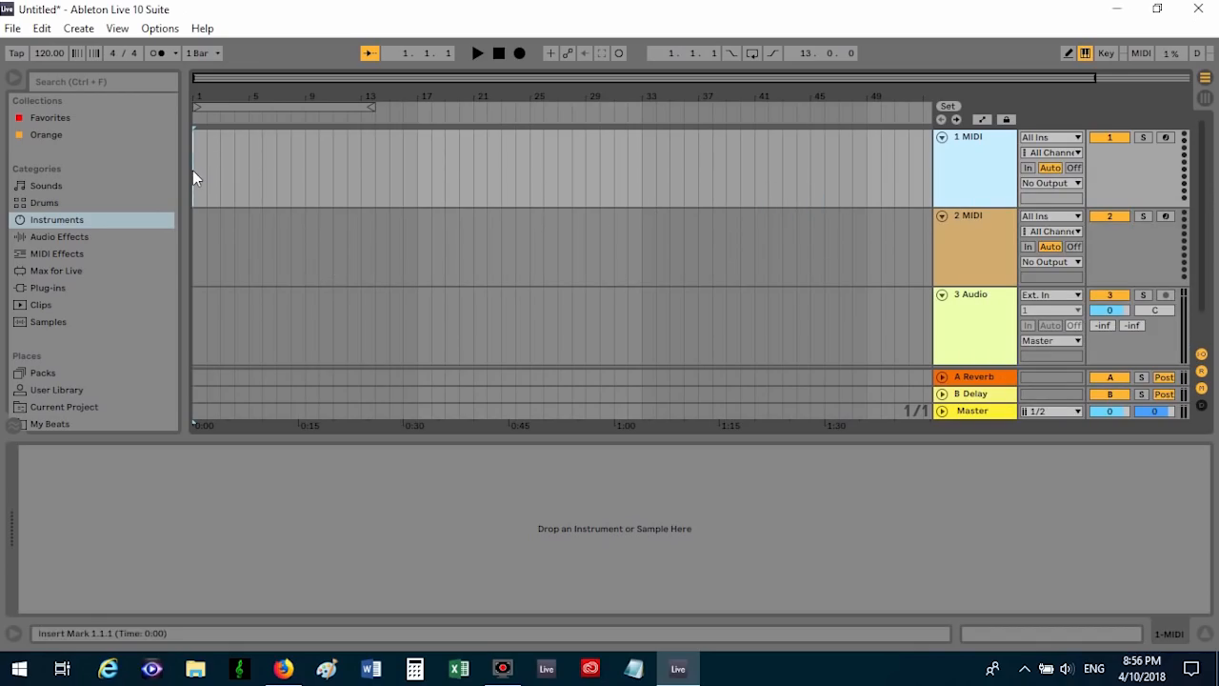
- Create an empty MIDI clip on the first MIDI track, 13 bars long and starting at bar 1
{"action": "left_click_drag", "start_coordinate": [192, 170], "coordinate": [374, 160]}
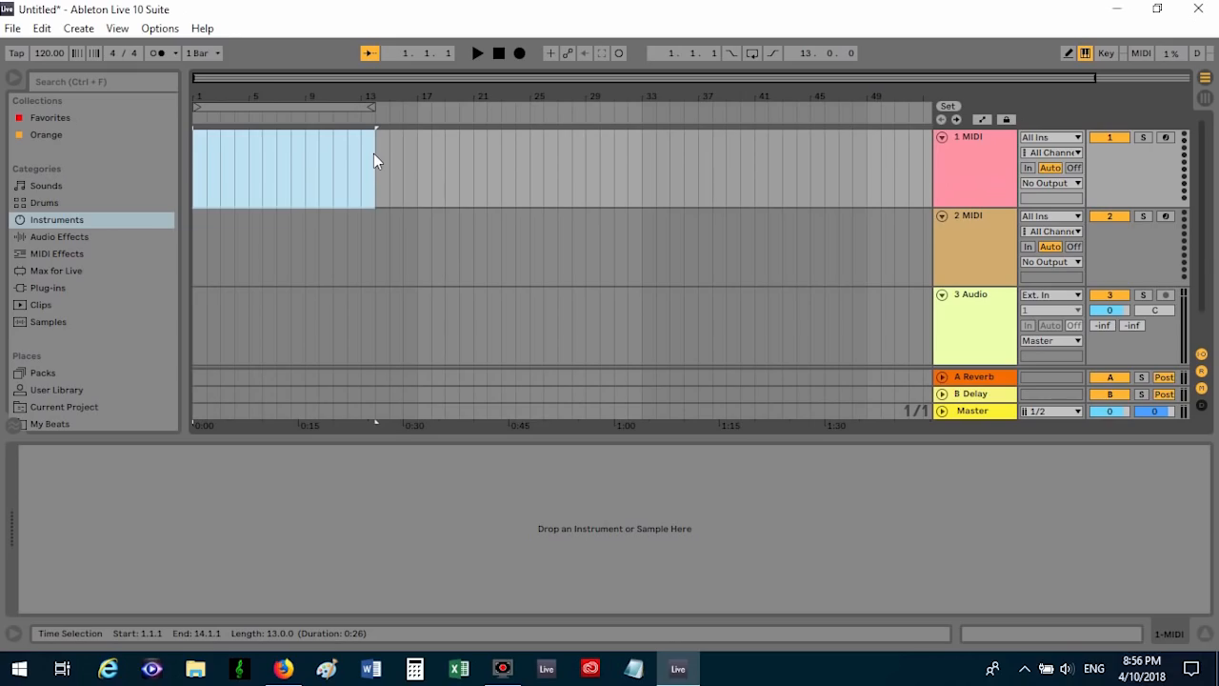
{"action": "key", "text": "ctrl+shift+m"}
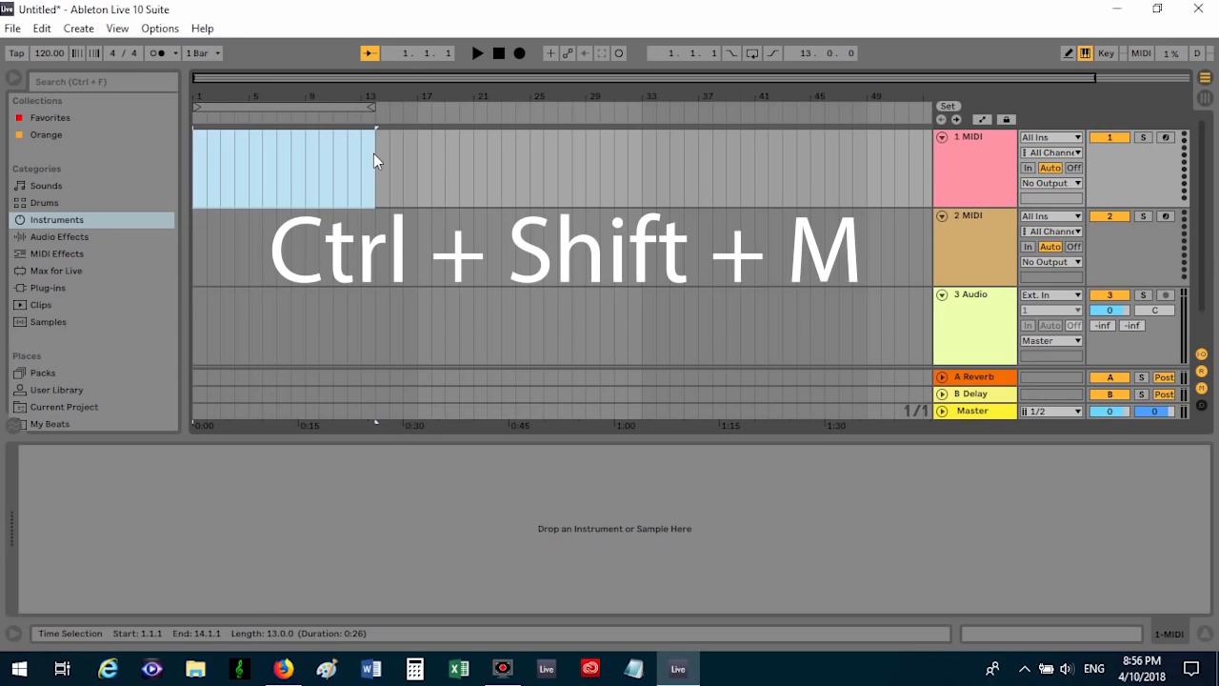
{"action": "key", "text": "ctrl+shift+m"}
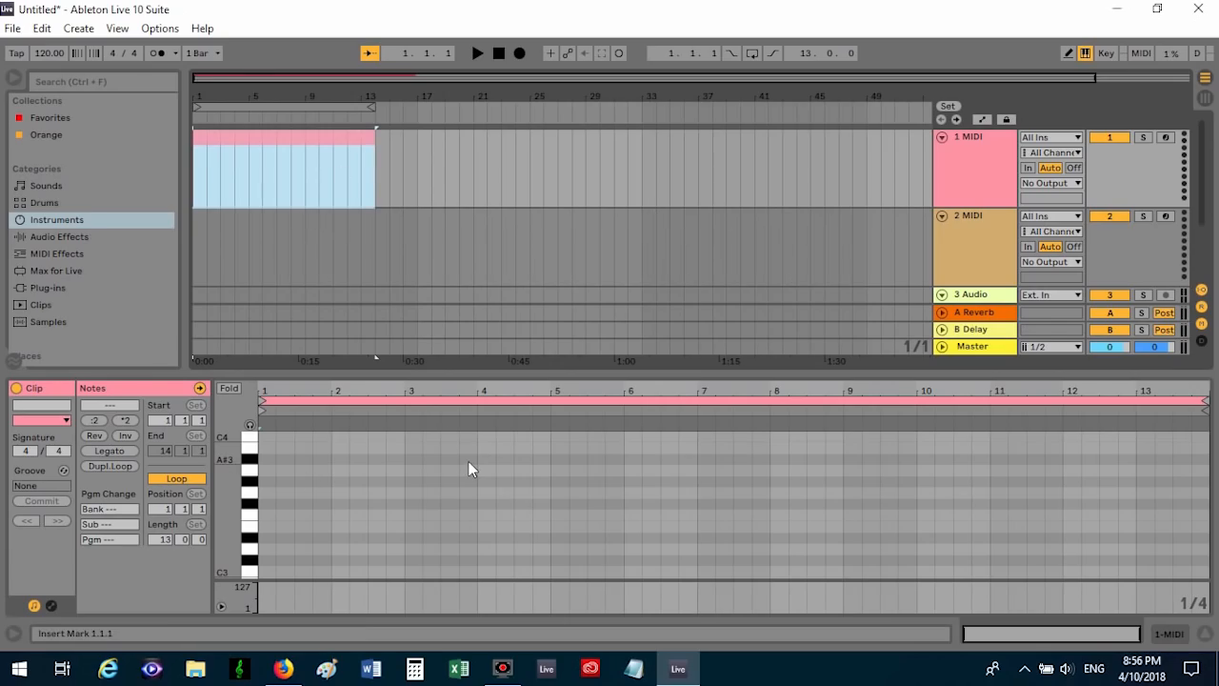
- Widen the browser to reveal the instrument list and load an empty Drum Rack onto the first MIDI track
{"action": "left_click_drag", "start_coordinate": [180, 259], "coordinate": [333, 252]}
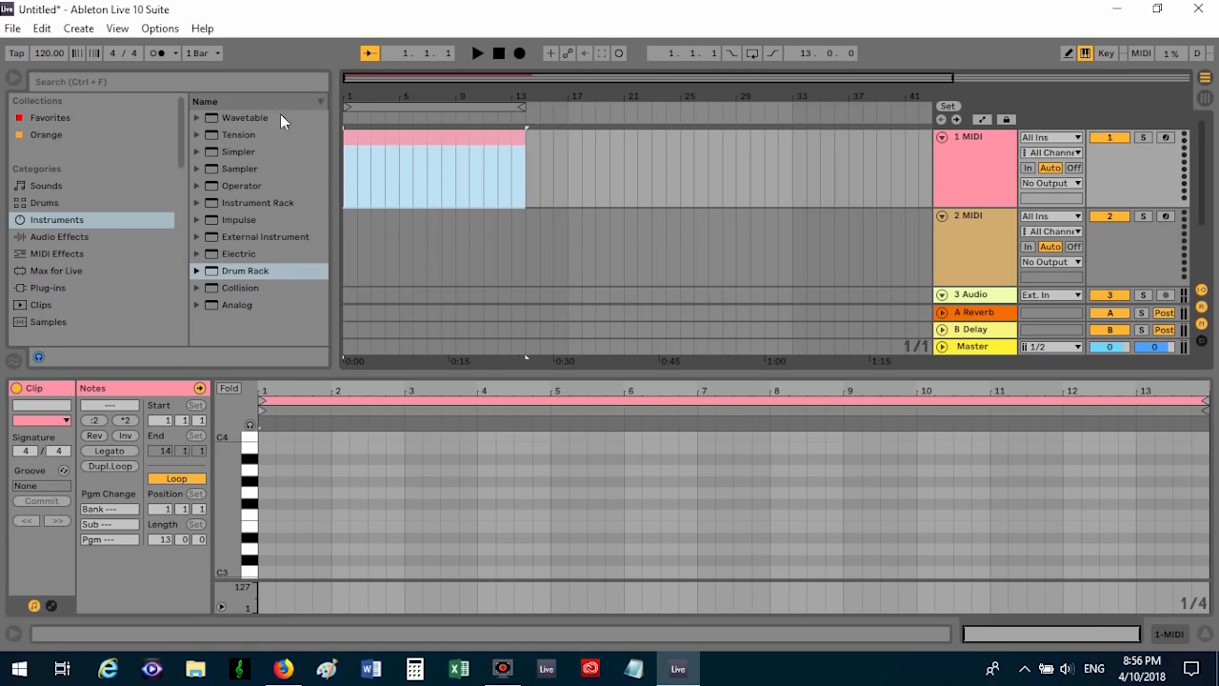
{"action": "left_click", "coordinate": [236, 271]}
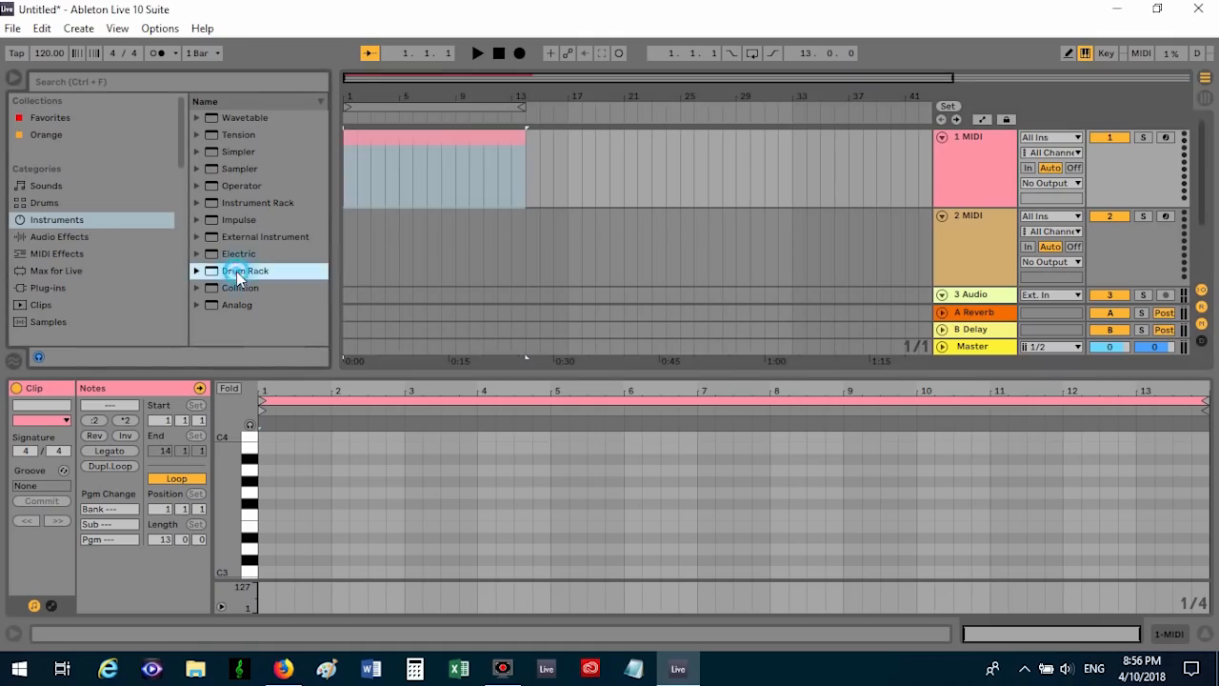
{"action": "left_click_drag", "start_coordinate": [245, 272], "coordinate": [737, 175]}
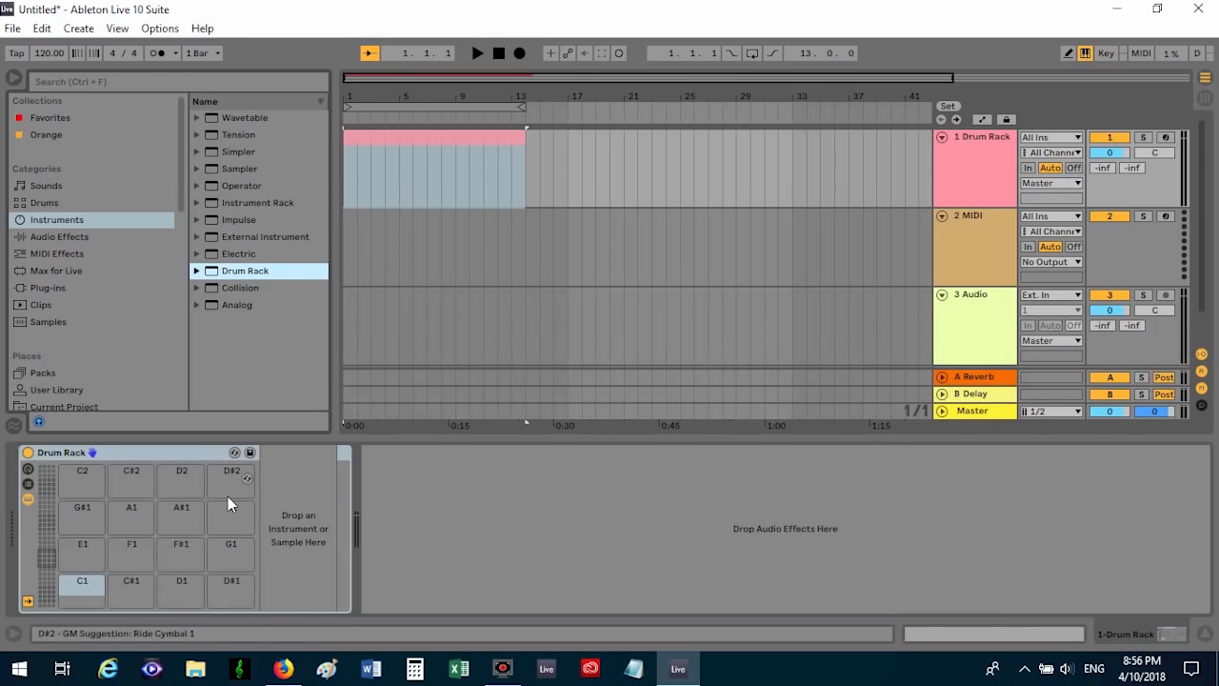
- Add the Kit_Vocody.adg preset from the Drum Rack's Vintage presets to the first track's Drum Rack
{"action": "left_click", "coordinate": [196, 272]}
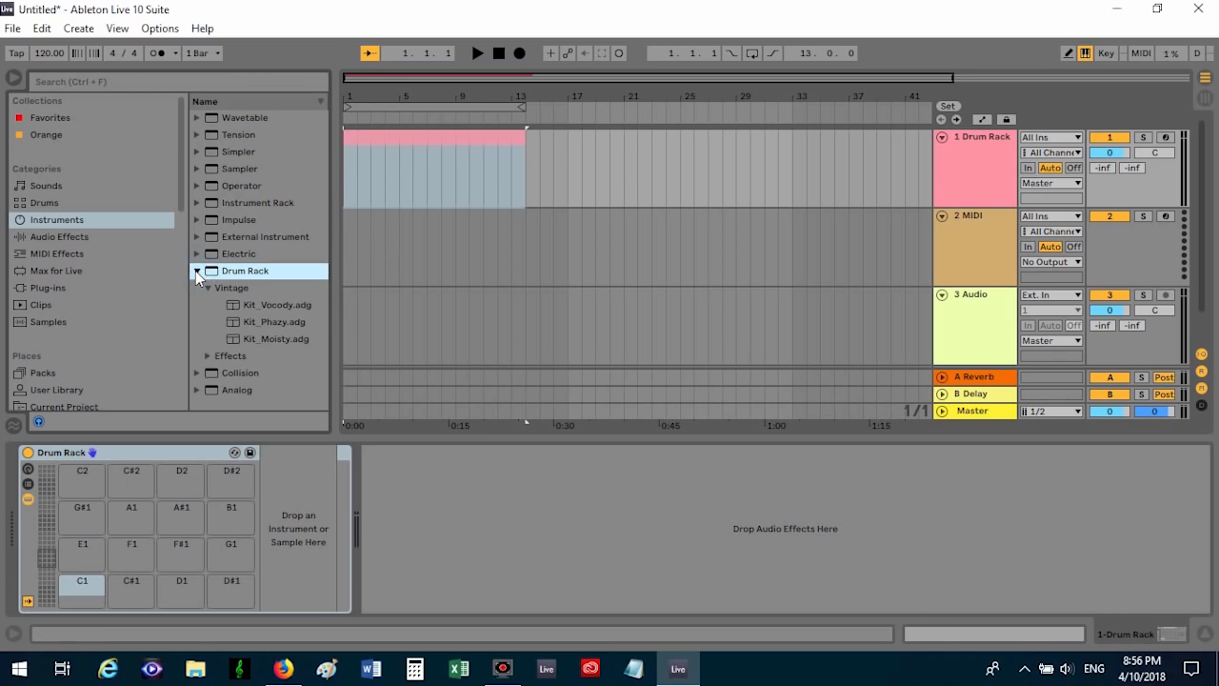
{"action": "left_click", "coordinate": [269, 304]}
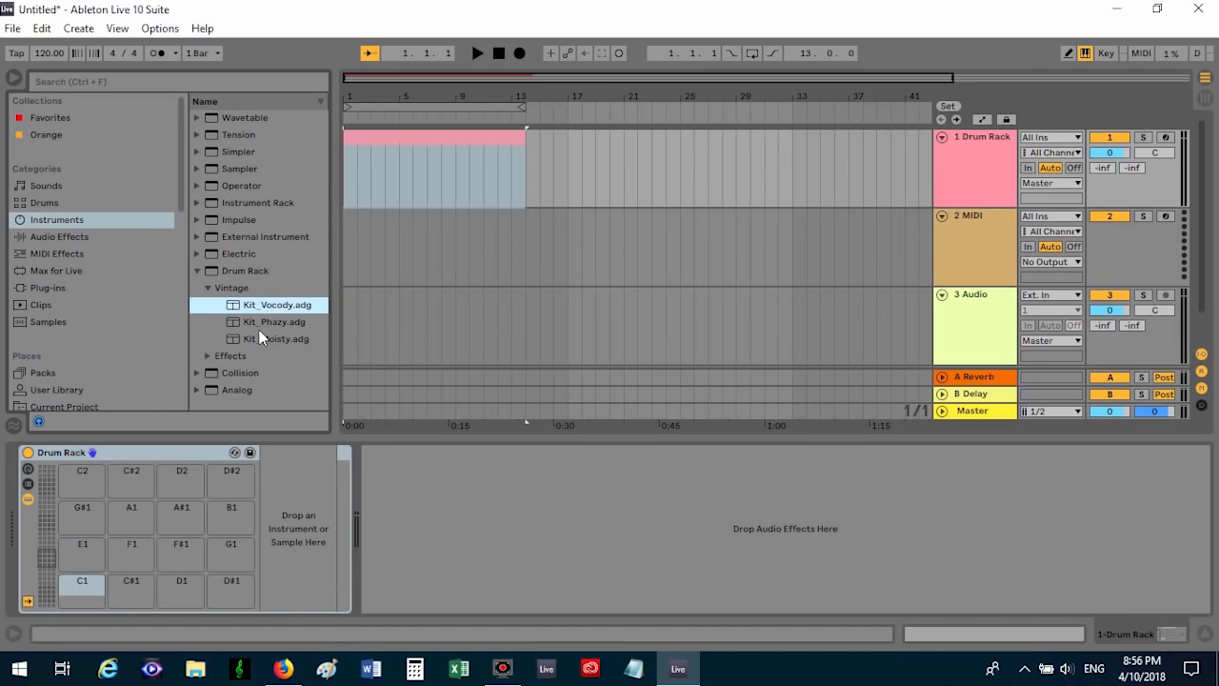
{"action": "left_click_drag", "start_coordinate": [286, 302], "coordinate": [300, 534]}
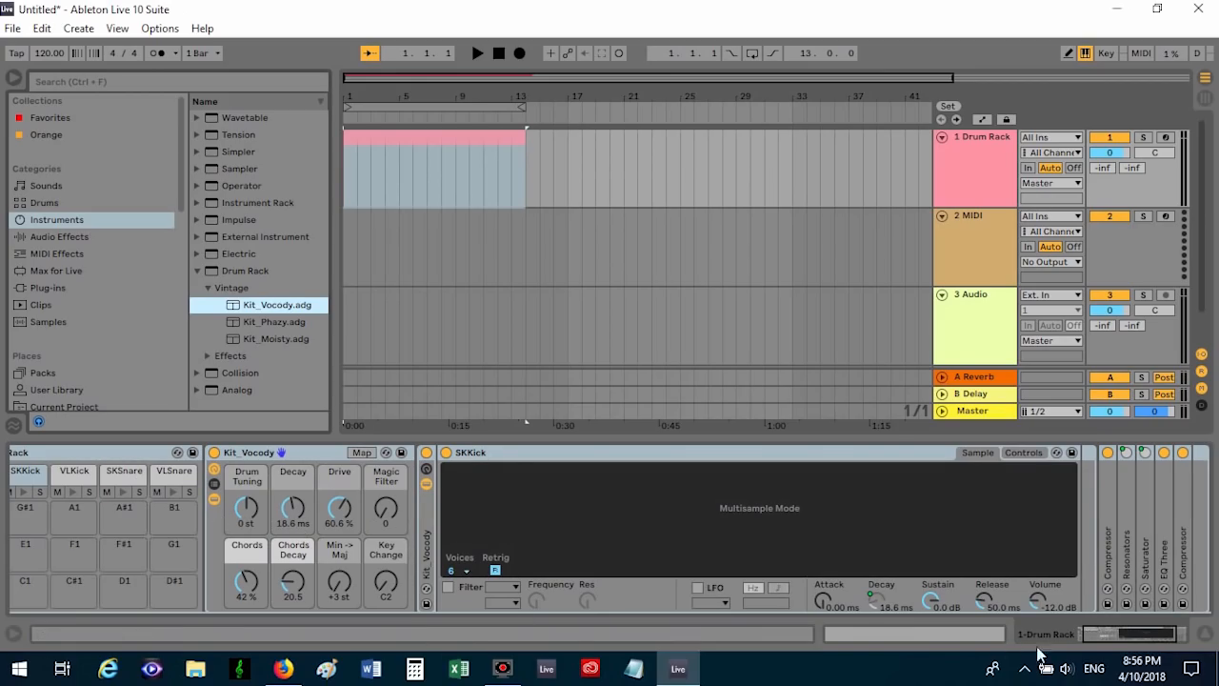
- Move the SKKick pad in the Drum Rack to the empty A2 pad beside SKOpenHat
{"action": "left_click", "coordinate": [1114, 634]}
{"action": "left_click_drag", "start_coordinate": [1114, 634], "coordinate": [1080, 631]}
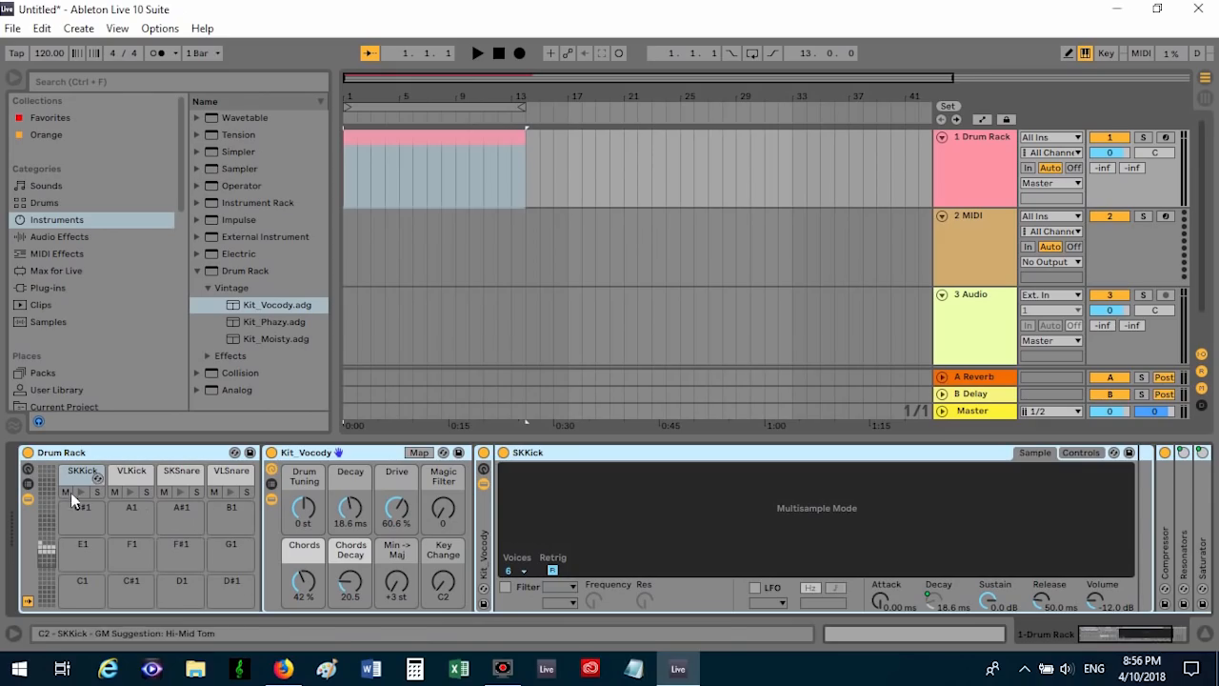
{"action": "left_click", "coordinate": [47, 542]}
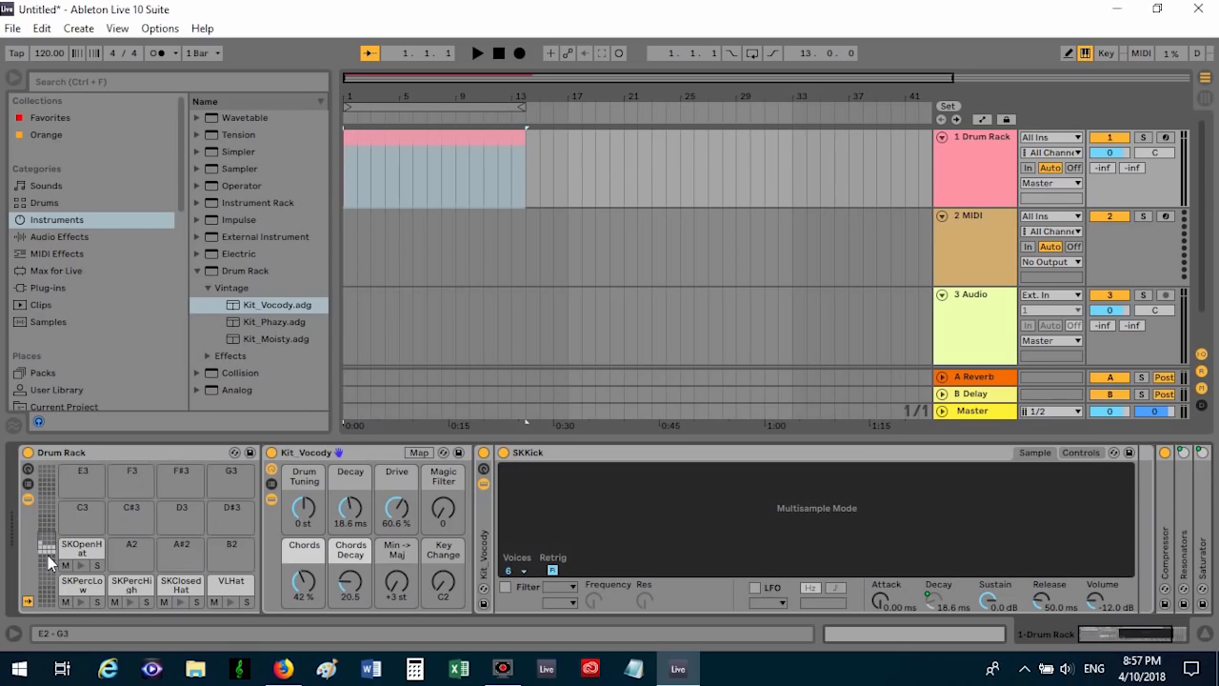
{"action": "left_click", "coordinate": [48, 556]}
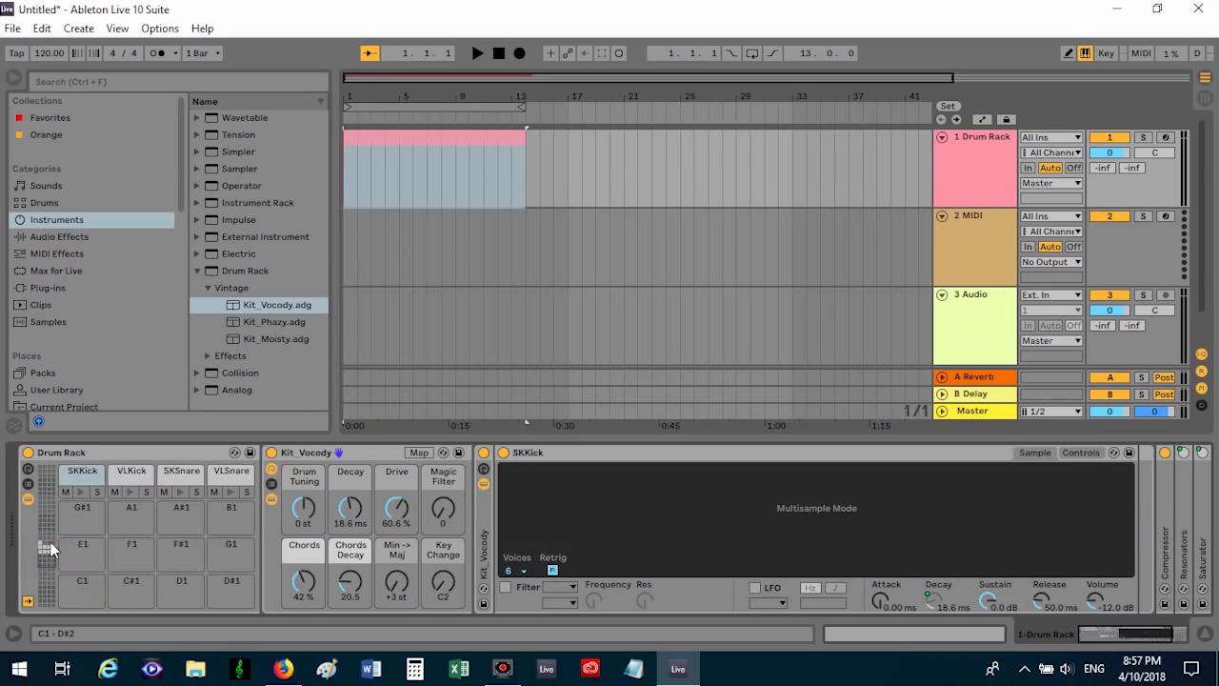
{"action": "left_click", "coordinate": [49, 546]}
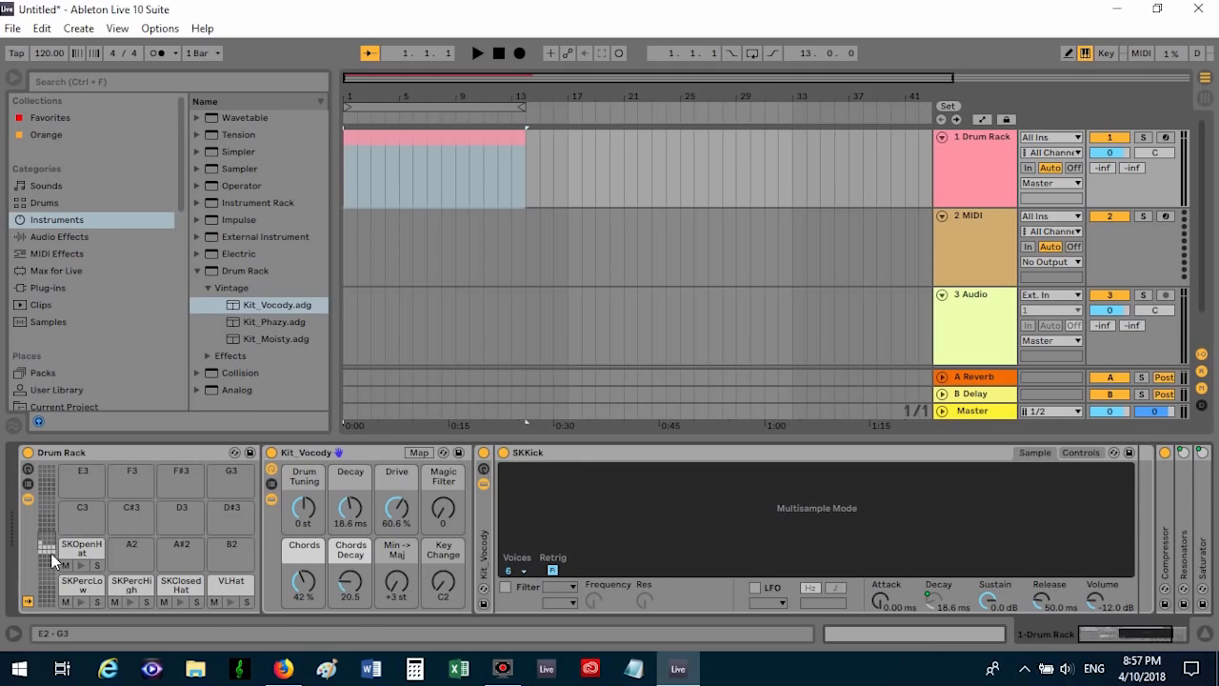
{"action": "left_click", "coordinate": [50, 552]}
{"action": "left_click", "coordinate": [82, 475]}
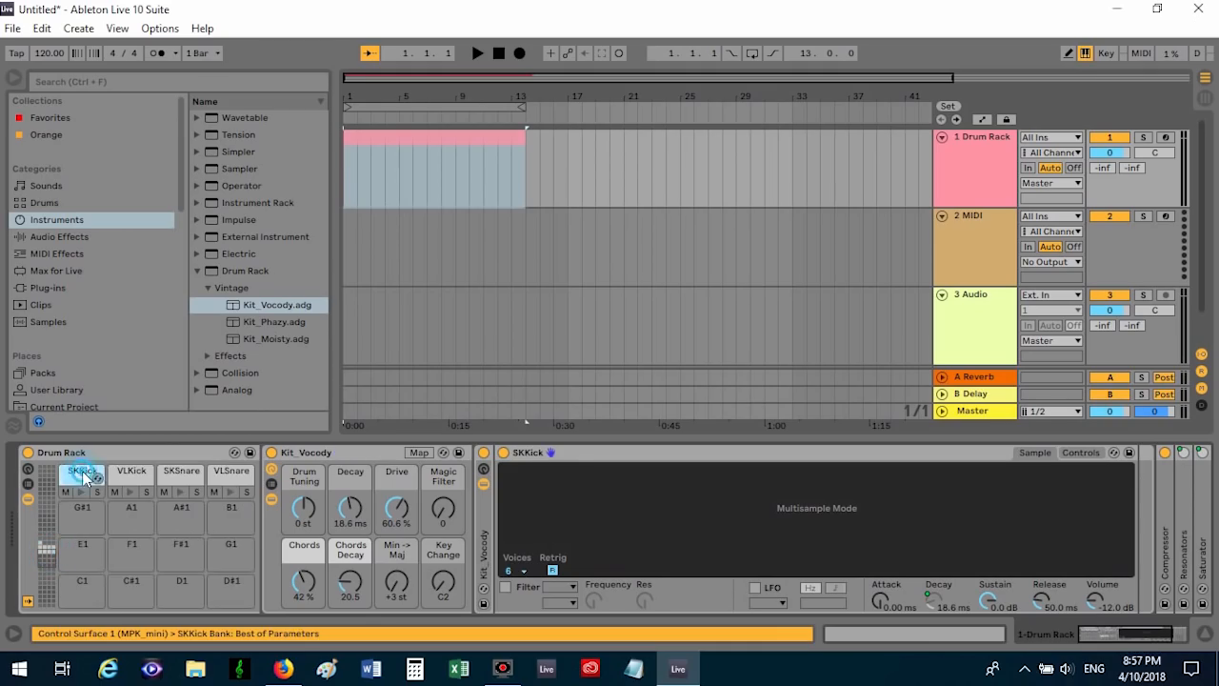
{"action": "left_click", "coordinate": [50, 539]}
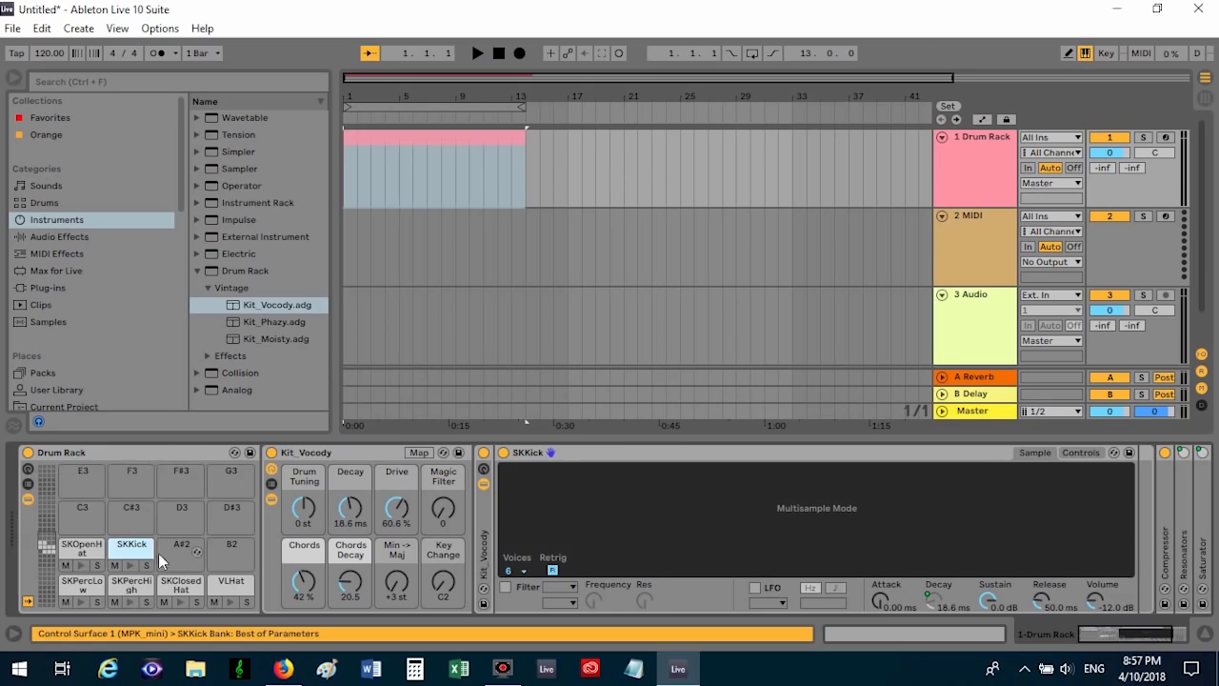
- Move the VLKick pad in the Drum Rack to the empty A#2 pad
{"action": "scroll", "coordinate": [183, 521], "scroll_direction": "down", "scroll_amount": 1}
{"action": "left_click", "coordinate": [134, 477]}
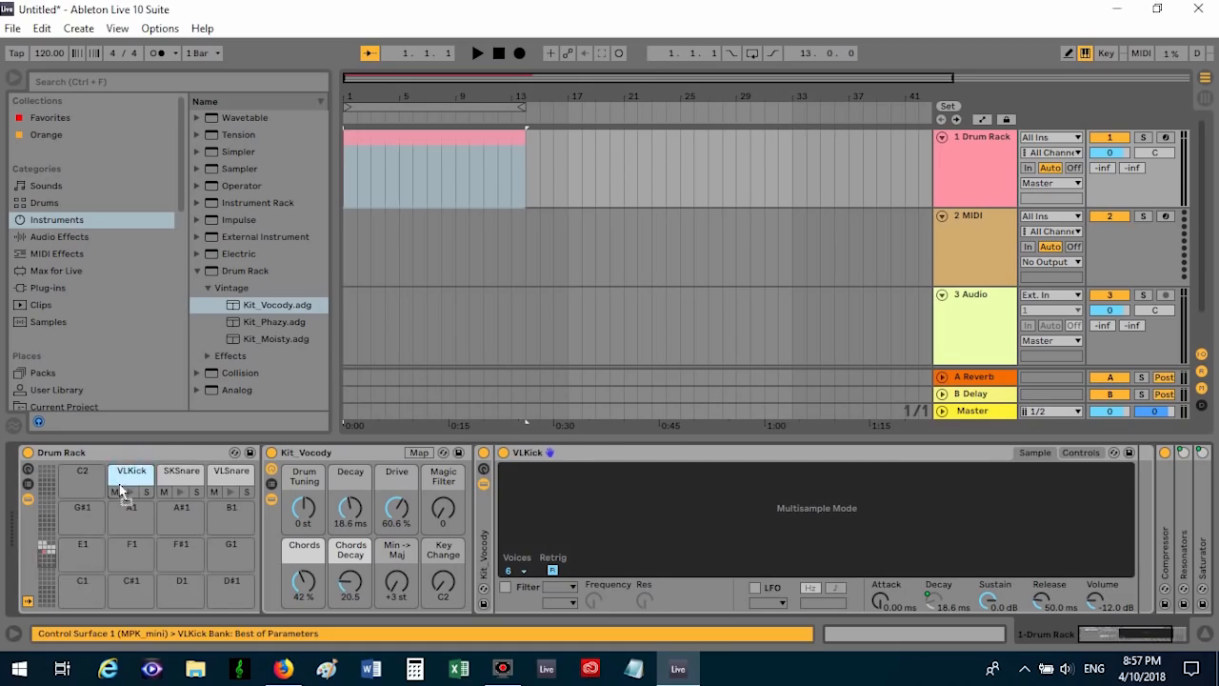
{"action": "left_click", "coordinate": [55, 543]}
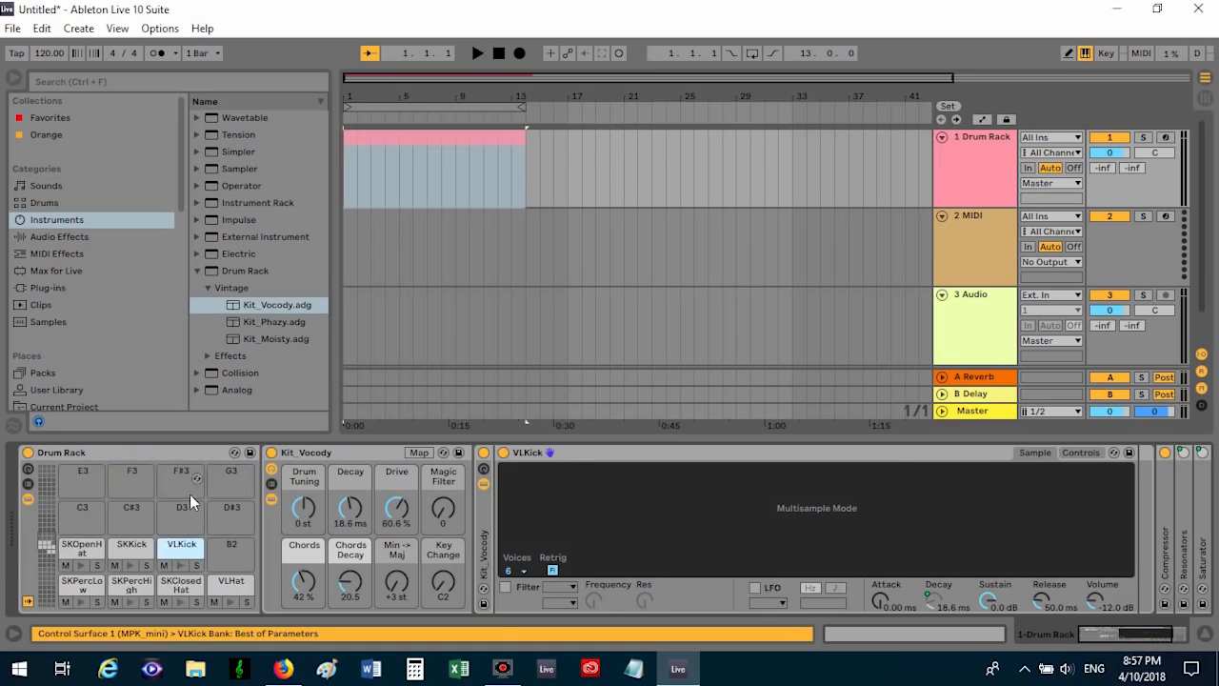
- Move the SKSnare pad to B2 and the VLSnare pad to C3 in the Drum Rack
{"action": "scroll", "coordinate": [181, 492], "scroll_direction": "down", "scroll_amount": 1}
{"action": "left_click", "coordinate": [174, 470]}
{"action": "left_click_drag", "start_coordinate": [142, 492], "coordinate": [53, 540]}
{"action": "scroll", "coordinate": [237, 498], "scroll_direction": "down", "scroll_amount": 2}
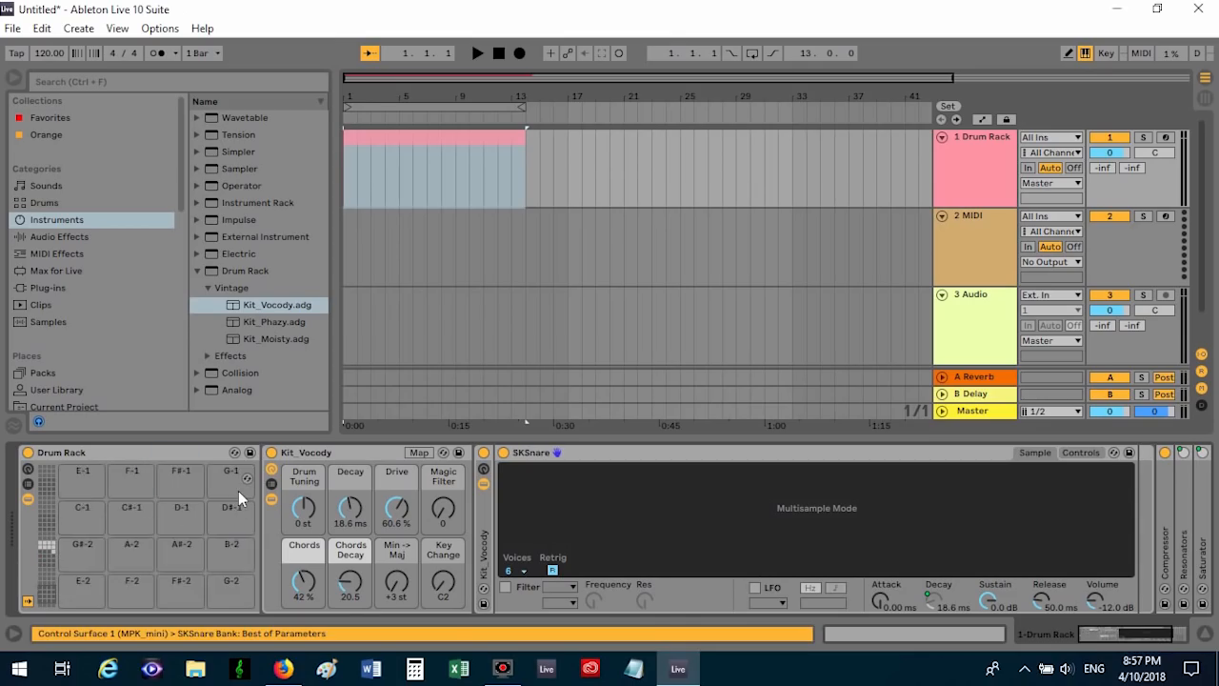
{"action": "scroll", "coordinate": [238, 491], "scroll_direction": "up", "scroll_amount": 2}
{"action": "left_click_drag", "start_coordinate": [233, 480], "coordinate": [54, 548]}
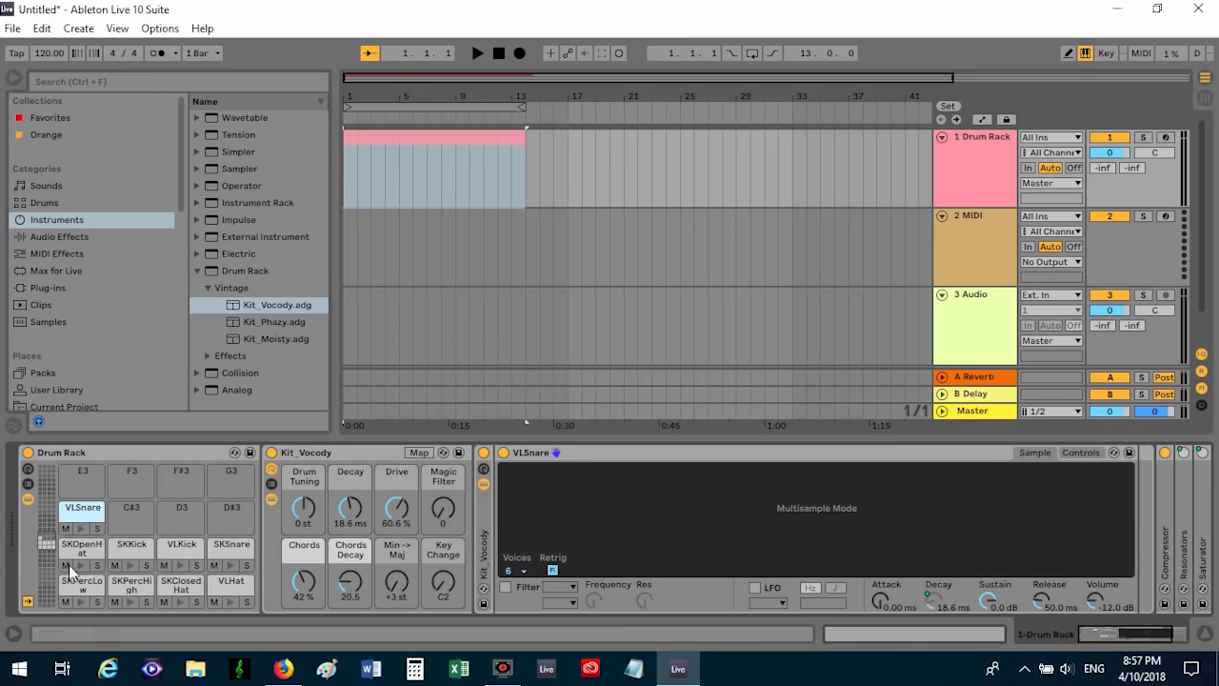
{"action": "scroll", "coordinate": [190, 514], "scroll_direction": "down", "scroll_amount": 3}
{"action": "scroll", "coordinate": [190, 514], "scroll_direction": "up", "scroll_amount": 3}
- Open the Drum Rack clip's notes and add a one-beat VLKick (A#2) note at the start of bar 1
{"action": "double_click", "coordinate": [416, 144]}
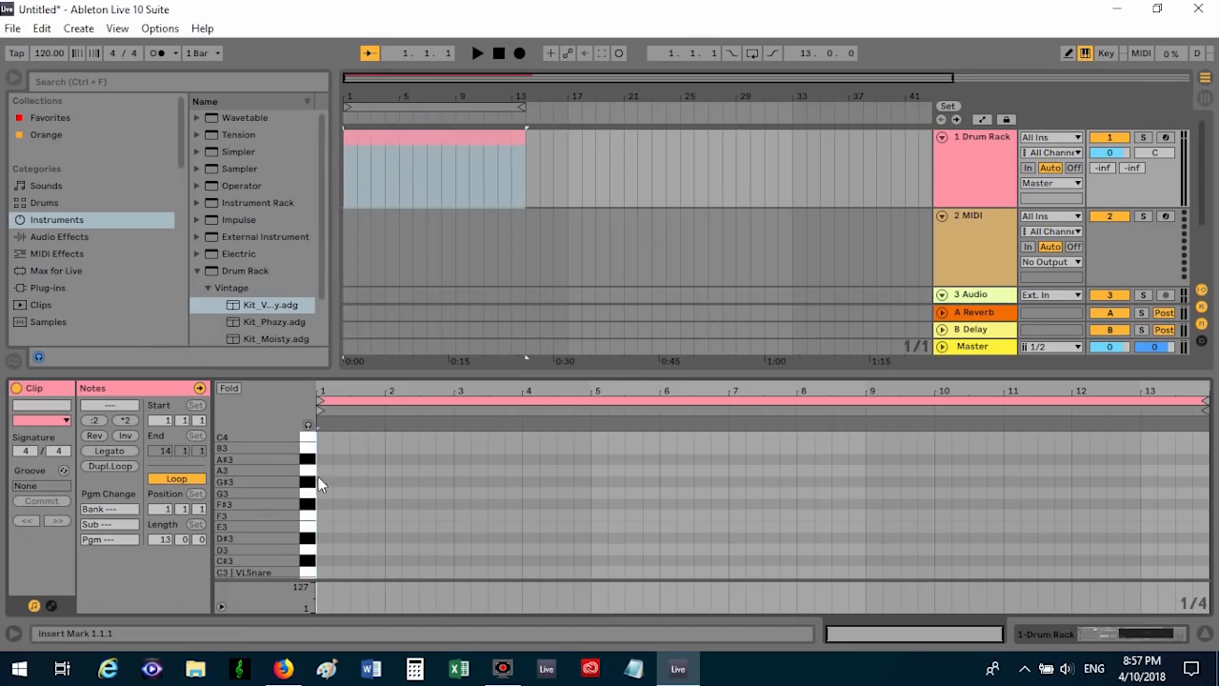
{"action": "scroll", "coordinate": [286, 483], "scroll_direction": "down", "scroll_amount": 2}
{"action": "scroll", "coordinate": [254, 473], "scroll_direction": "down", "scroll_amount": 3}
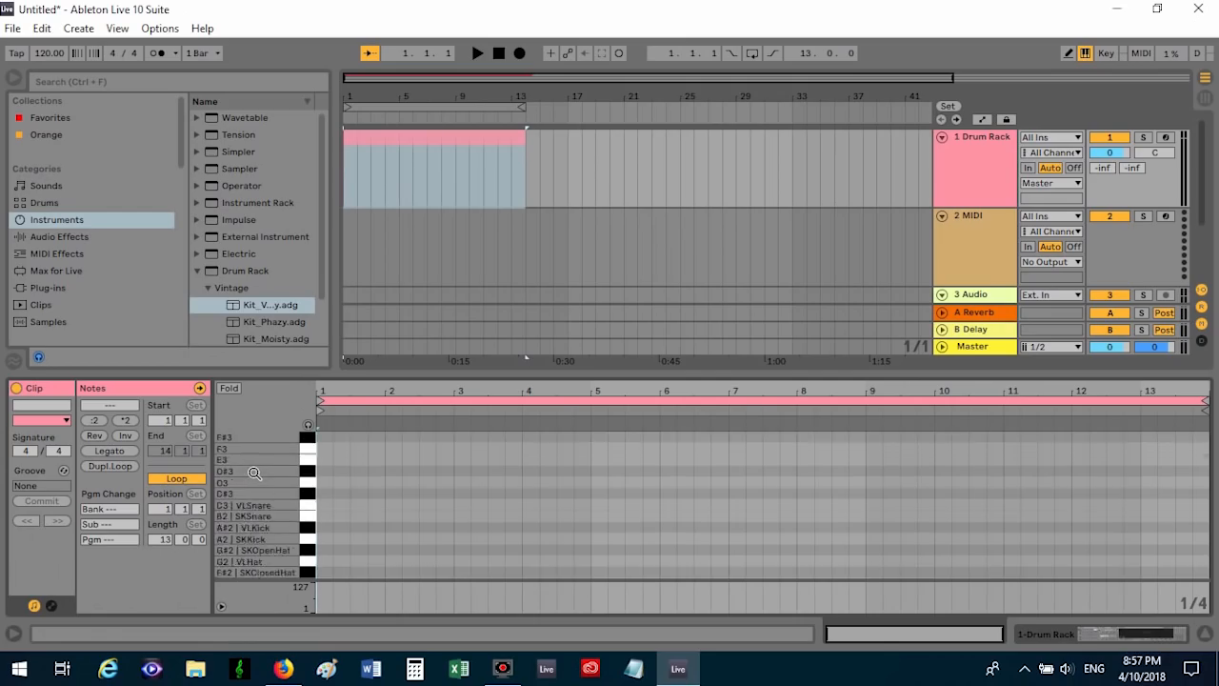
{"action": "scroll", "coordinate": [254, 472], "scroll_direction": "down", "scroll_amount": 2}
{"action": "scroll", "coordinate": [254, 472], "scroll_direction": "down", "scroll_amount": 2}
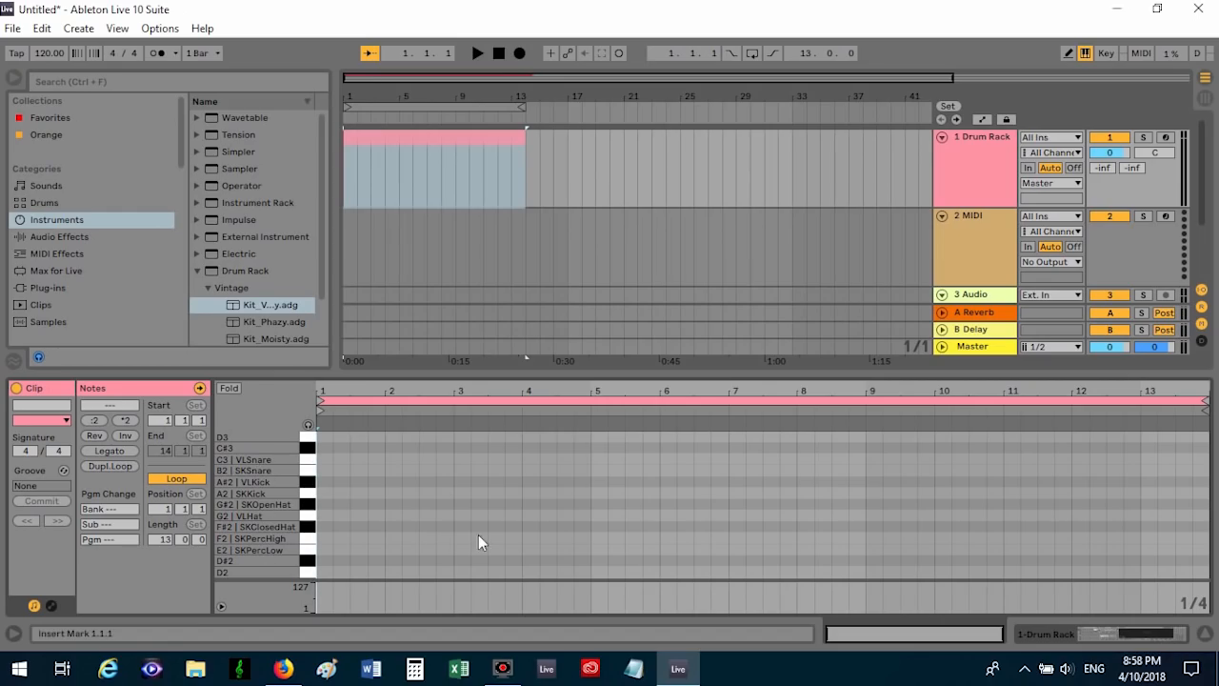
{"action": "left_click", "coordinate": [325, 483]}
{"action": "left_click_drag", "start_coordinate": [328, 481], "coordinate": [348, 480]}
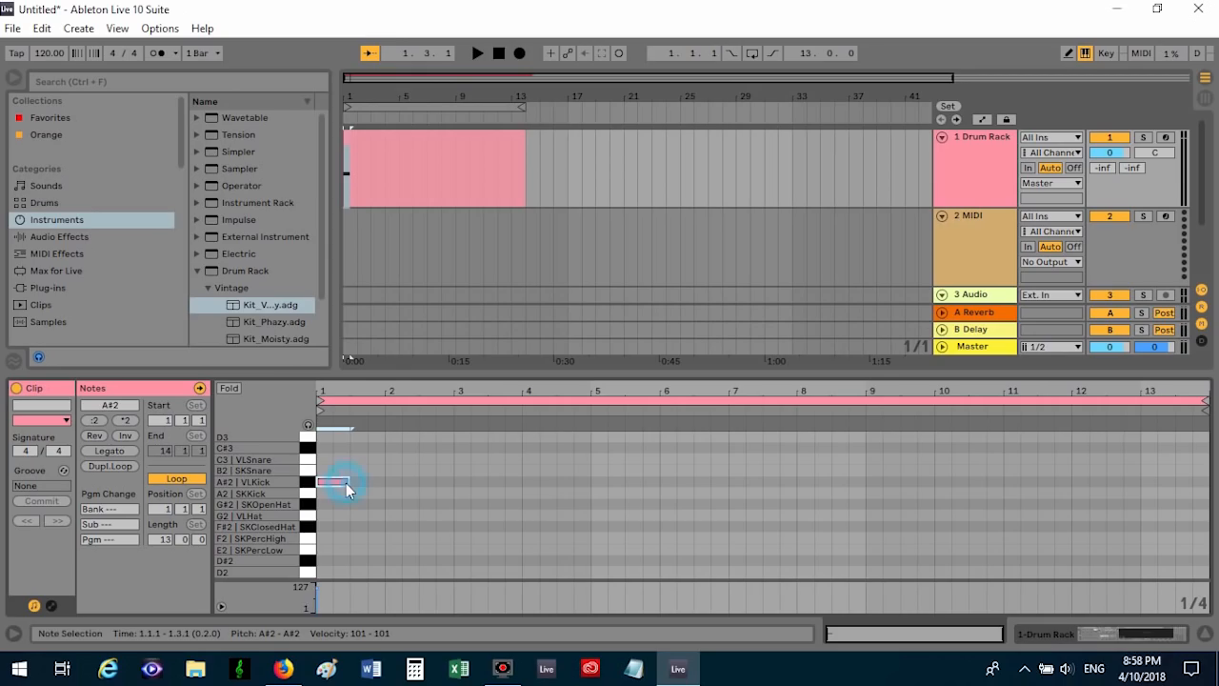
{"action": "left_click_drag", "start_coordinate": [346, 482], "coordinate": [331, 483]}
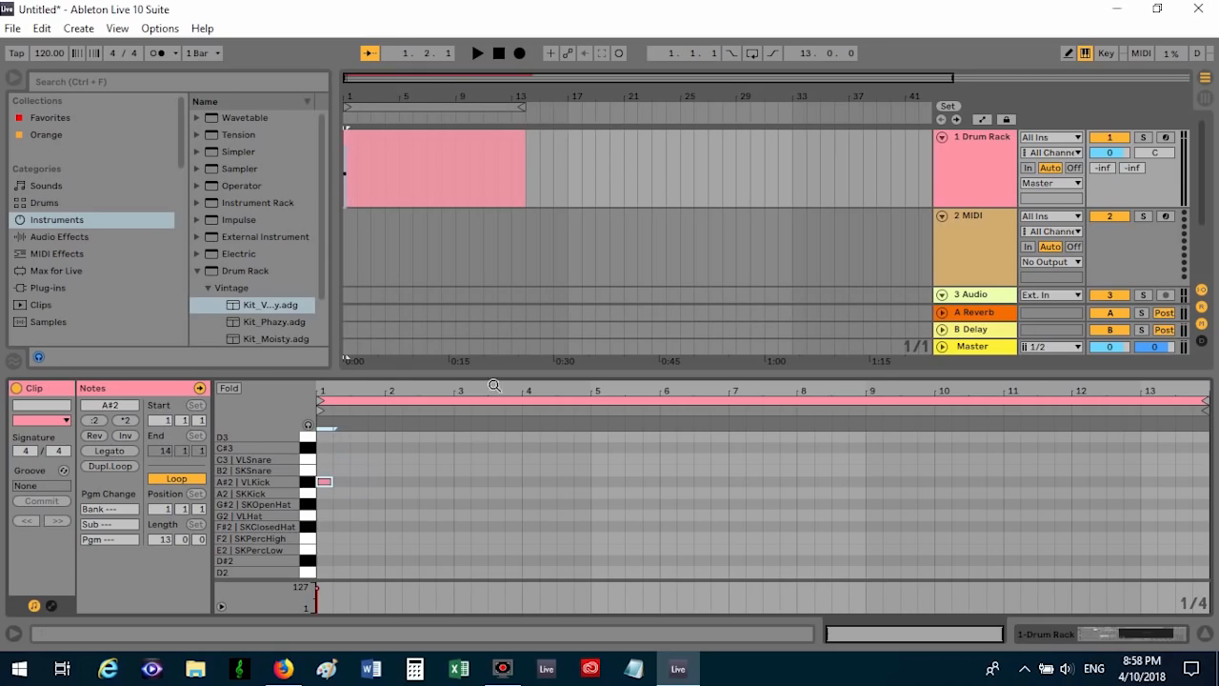
- Duplicate the VLKick note to fill bar 1 with four one-beat kicks
{"action": "left_click_drag", "start_coordinate": [494, 385], "coordinate": [613, 385]}
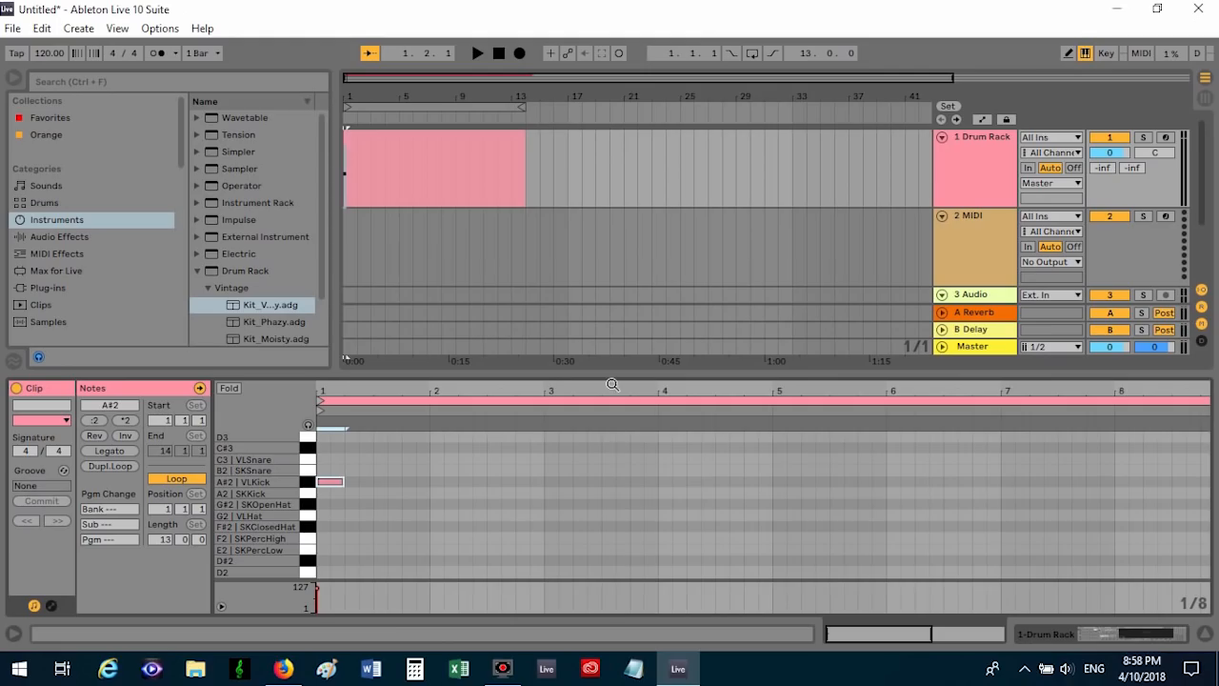
{"action": "key", "text": "ctrl+d"}
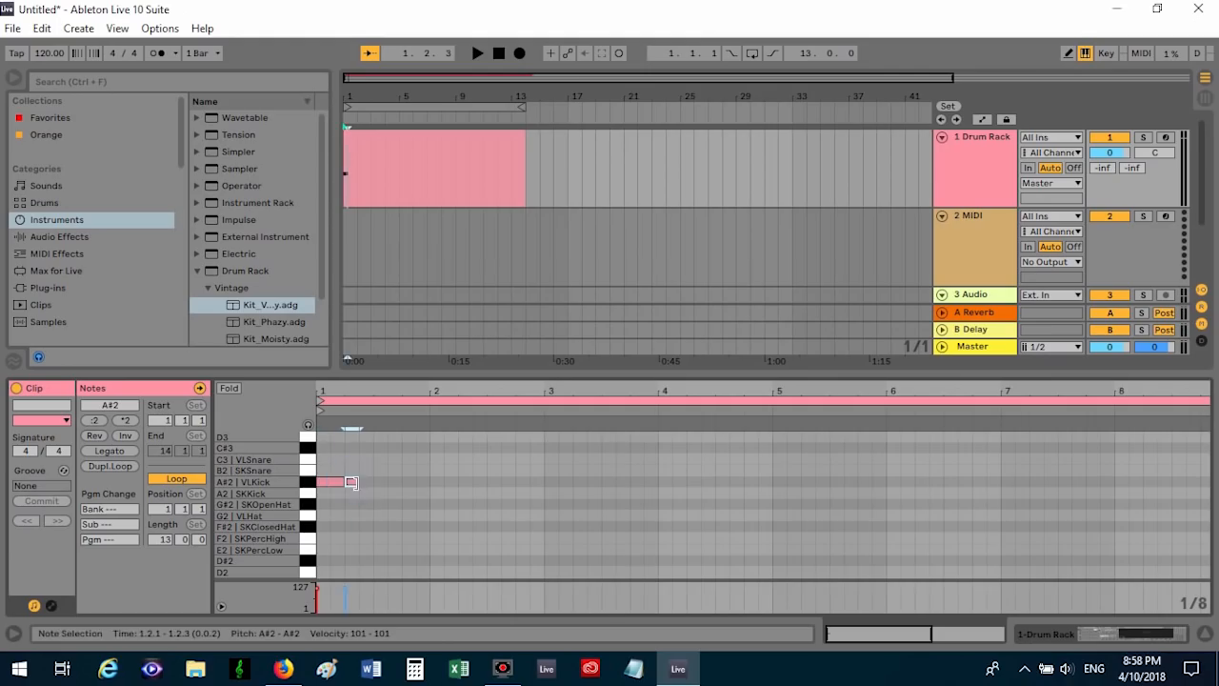
{"action": "key", "text": "ctrl+d"}
{"action": "key", "text": "ctrl+d"}
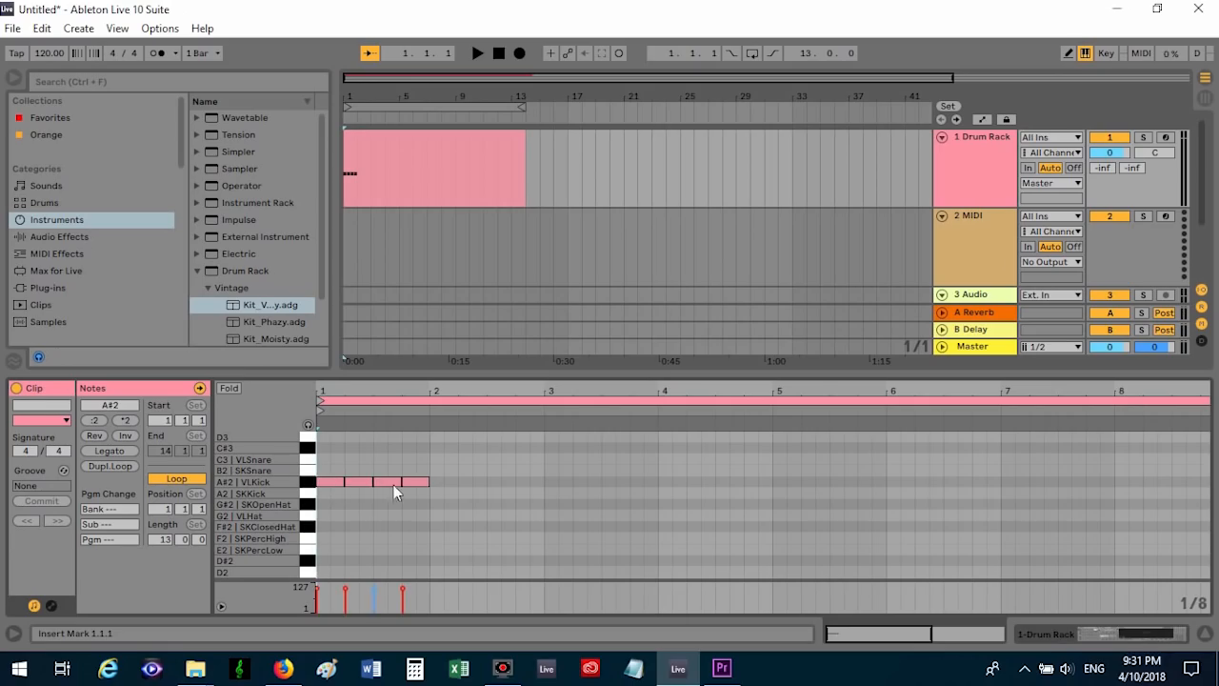
- Select the four VLKick notes of bar 1 and duplicate them bar by bar through the end of bar 7
{"action": "left_click_drag", "start_coordinate": [322, 471], "coordinate": [435, 498]}
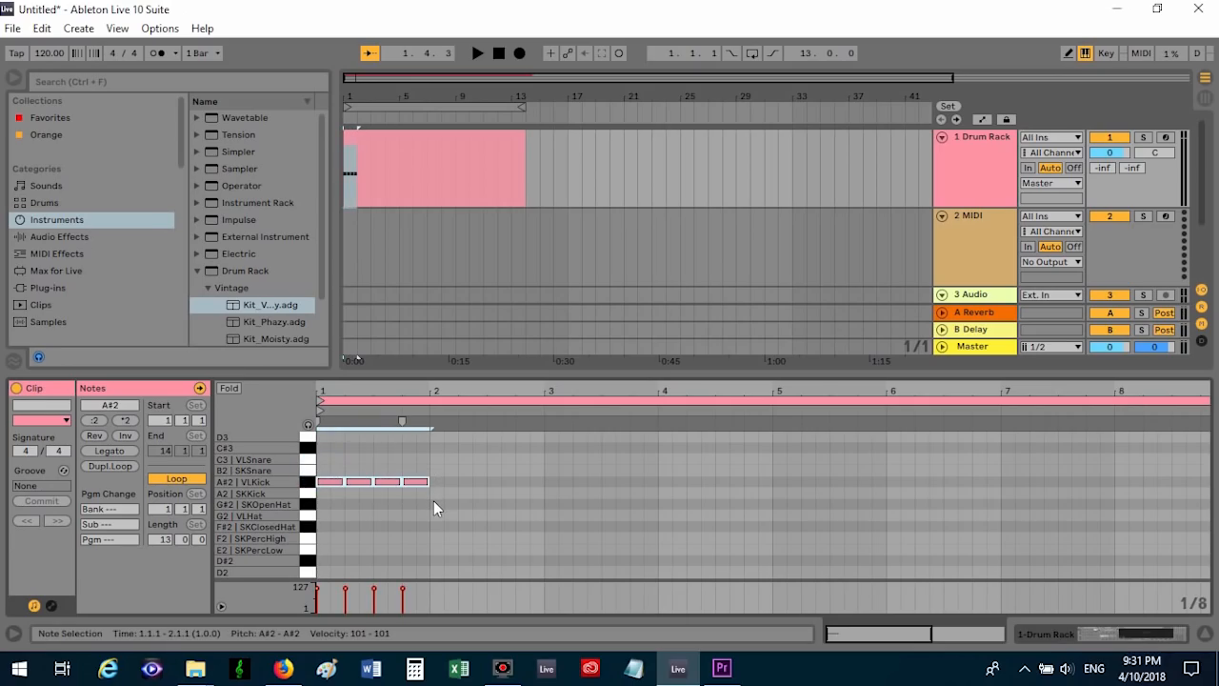
{"action": "key", "text": "ctrl+d"}
{"action": "key", "text": "ctrl+d"}
{"action": "key", "text": "ctrl+d"}
{"action": "key", "text": "ctrl+d"}
{"action": "key", "text": "ctrl+d"}
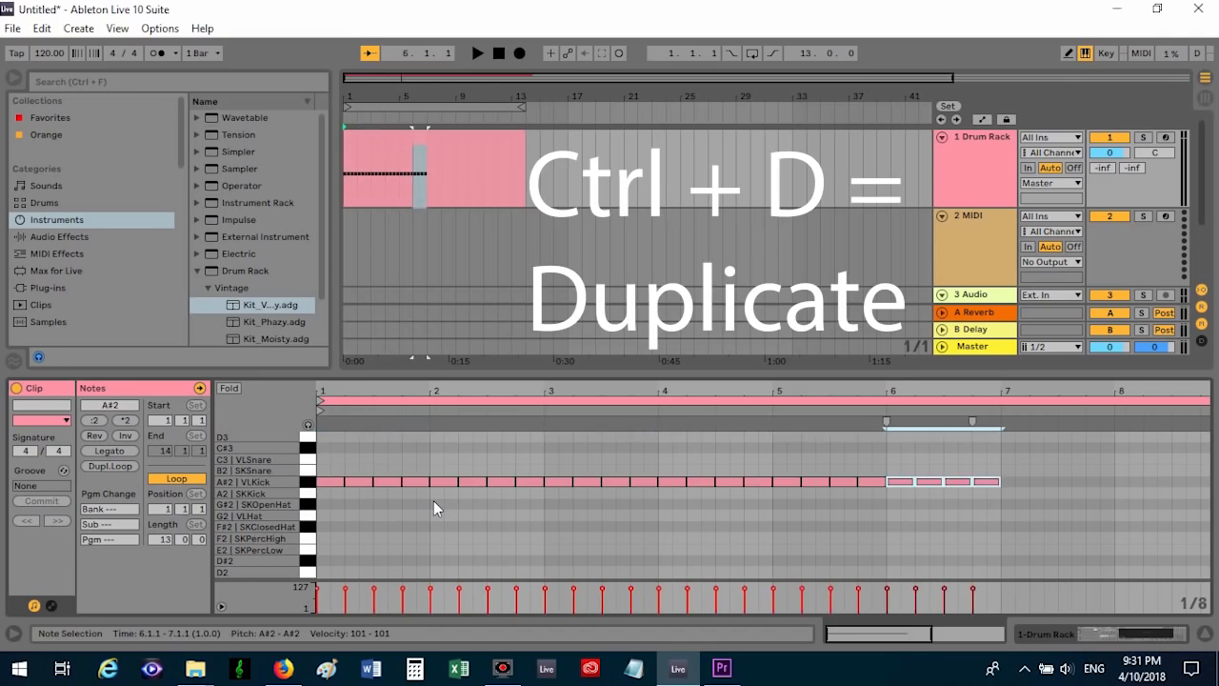
{"action": "key", "text": "ctrl+d"}
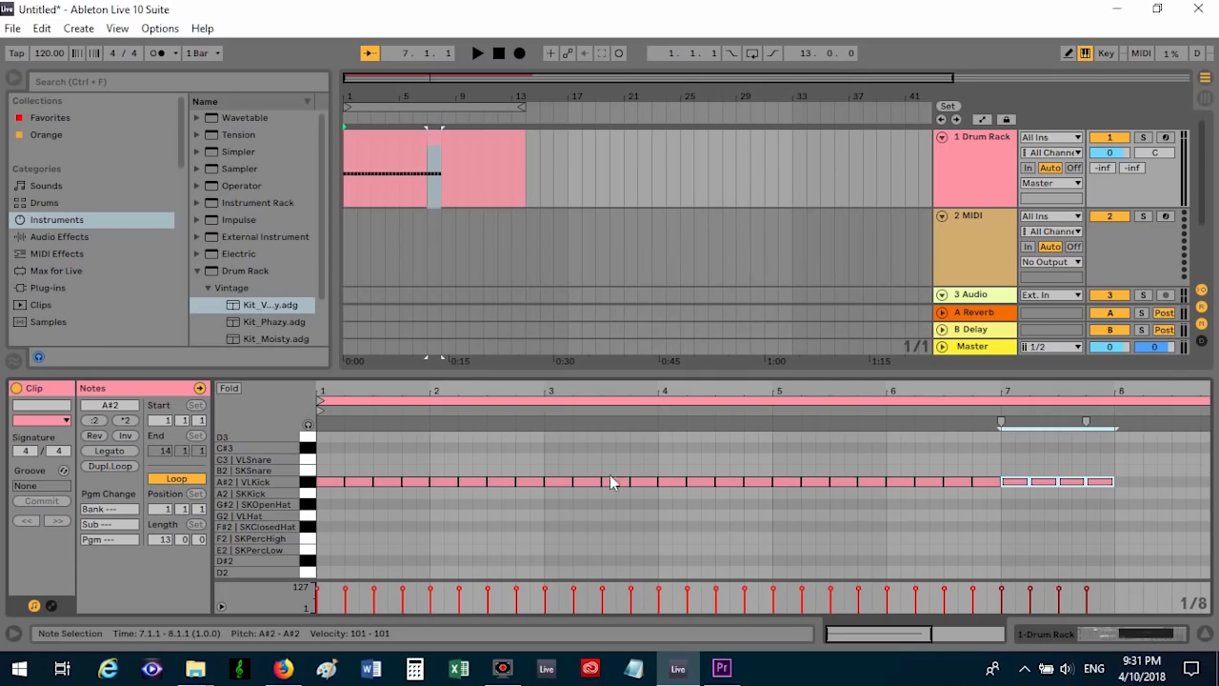
- Delete the VLKick notes on beats 2 and 4 of every bar from bar 1 through bar 7
{"action": "left_click", "coordinate": [357, 482]}
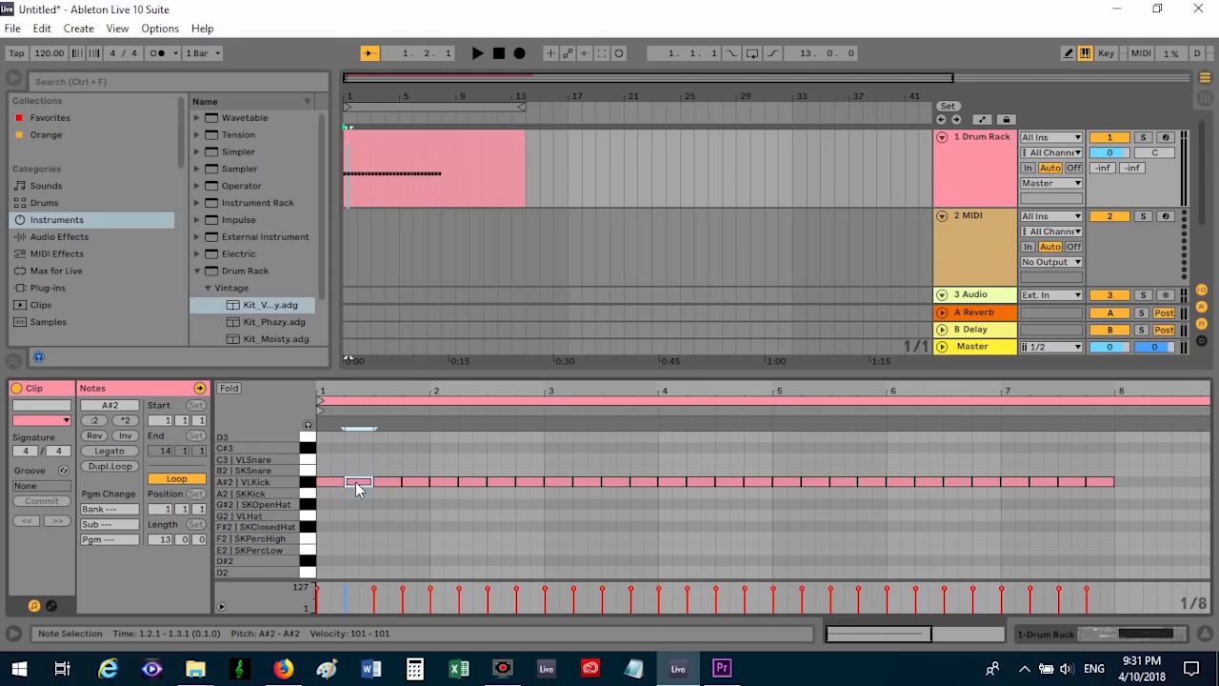
{"action": "left_click_drag", "start_coordinate": [355, 482], "coordinate": [419, 483]}
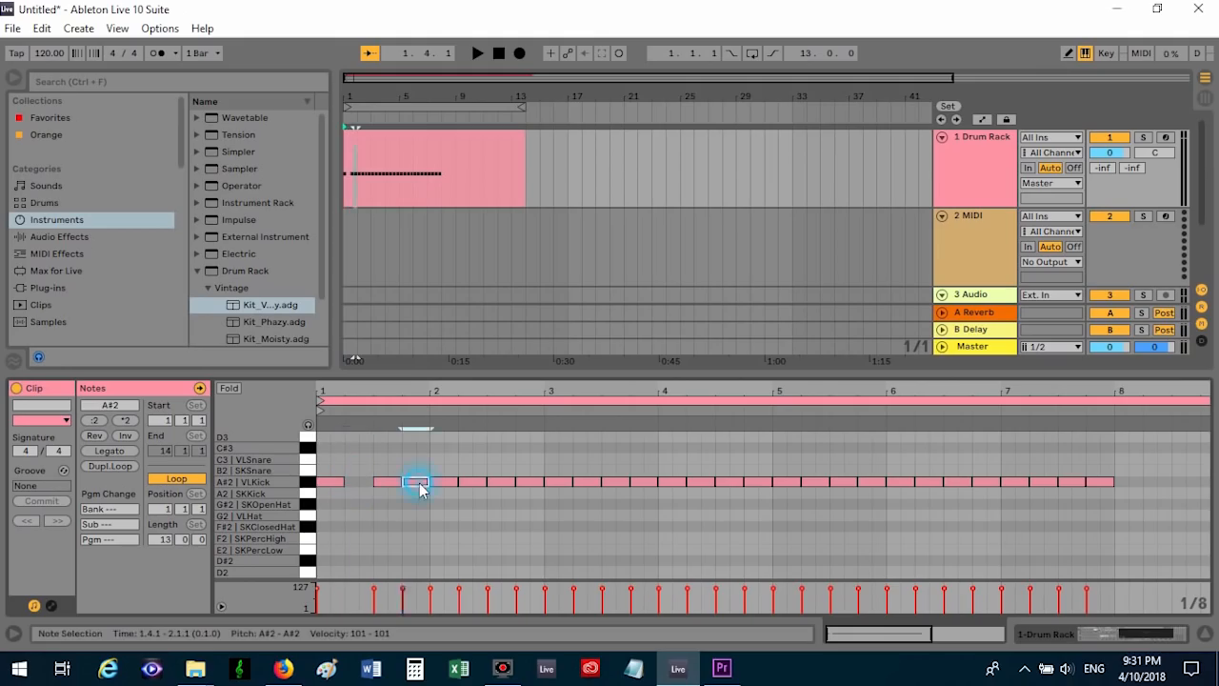
{"action": "key", "text": "Delete"}
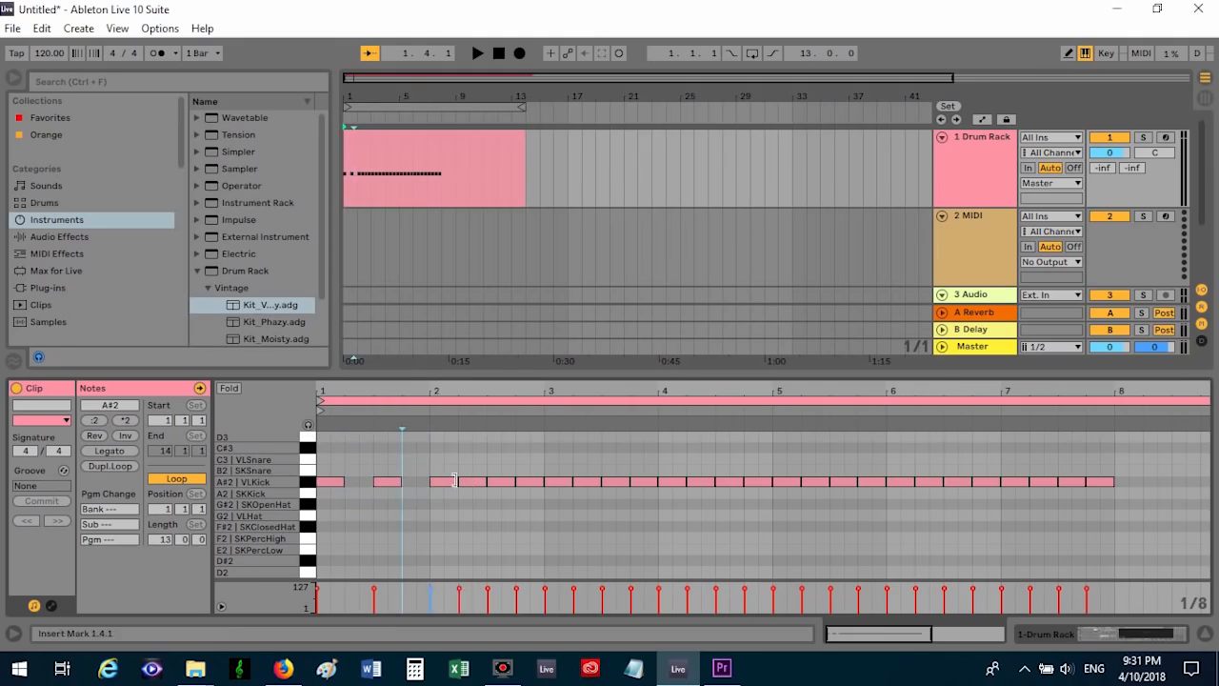
{"action": "double_click", "coordinate": [468, 480]}
{"action": "left_click", "coordinate": [534, 482]}
{"action": "key", "text": "Delete"}
{"action": "left_click", "coordinate": [588, 484]}
{"action": "key", "text": "Delete"}
{"action": "left_click", "coordinate": [643, 482]}
{"action": "key", "text": "Delete"}
{"action": "left_click", "coordinate": [701, 483]}
{"action": "key", "text": "Delete"}
{"action": "left_click", "coordinate": [760, 483]}
{"action": "key", "text": "Delete"}
{"action": "left_click", "coordinate": [813, 483]}
{"action": "key", "text": "Delete"}
{"action": "left_click", "coordinate": [871, 484]}
{"action": "key", "text": "Delete"}
{"action": "left_click", "coordinate": [934, 483]}
{"action": "key", "text": "Delete"}
{"action": "left_click", "coordinate": [986, 483]}
{"action": "key", "text": "Delete"}
{"action": "left_click", "coordinate": [1051, 482]}
{"action": "key", "text": "Delete"}
{"action": "left_click", "coordinate": [1099, 482]}
{"action": "key", "text": "Delete"}
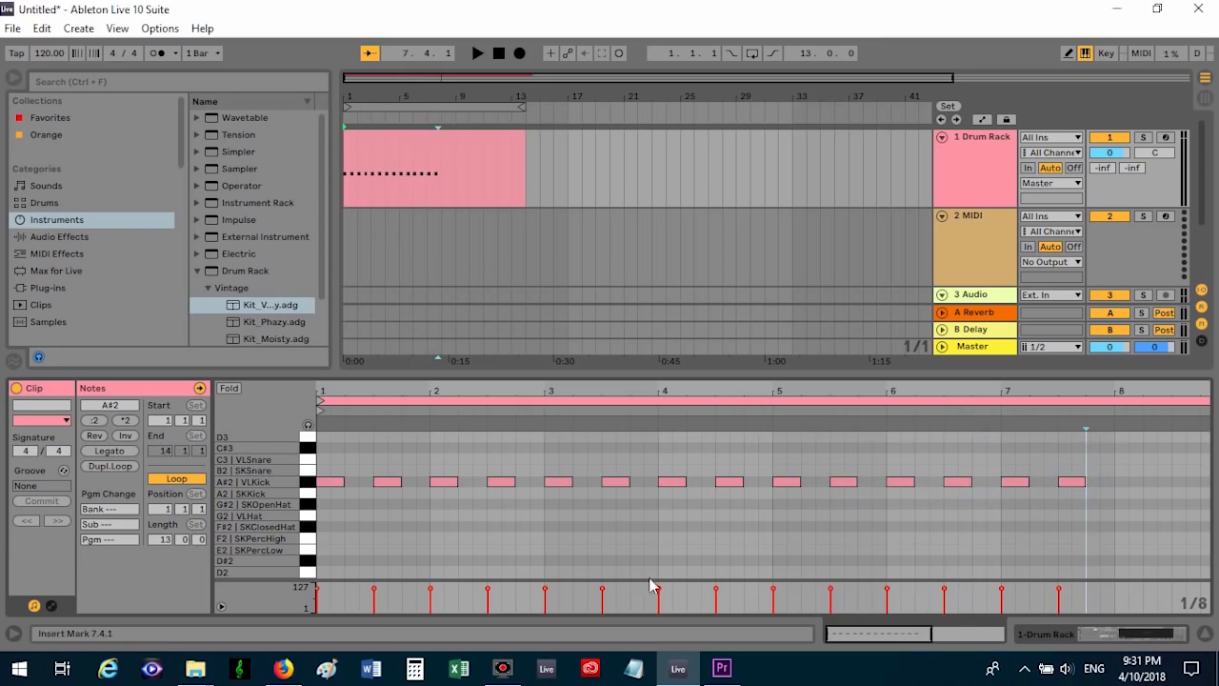
- Add pairs of eighth-note SKOpenHat (G#2) notes on beats 2 and 4 of bar 1
{"action": "double_click", "coordinate": [345, 503]}
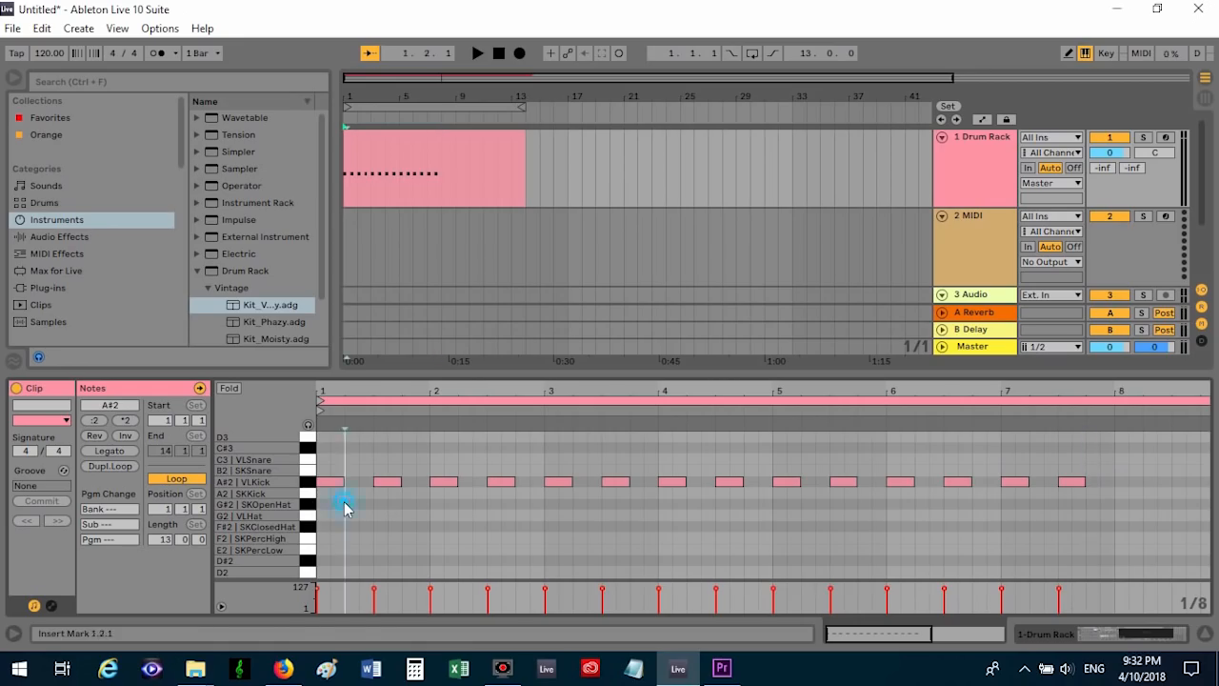
{"action": "double_click", "coordinate": [366, 503]}
{"action": "double_click", "coordinate": [407, 504]}
{"action": "double_click", "coordinate": [421, 504]}
- Duplicate the four SKOpenHat notes of bar 1 into bars 2, 3 and 4, shifting each copy onto beats 2 and 4
{"action": "left_click_drag", "start_coordinate": [340, 515], "coordinate": [434, 497]}
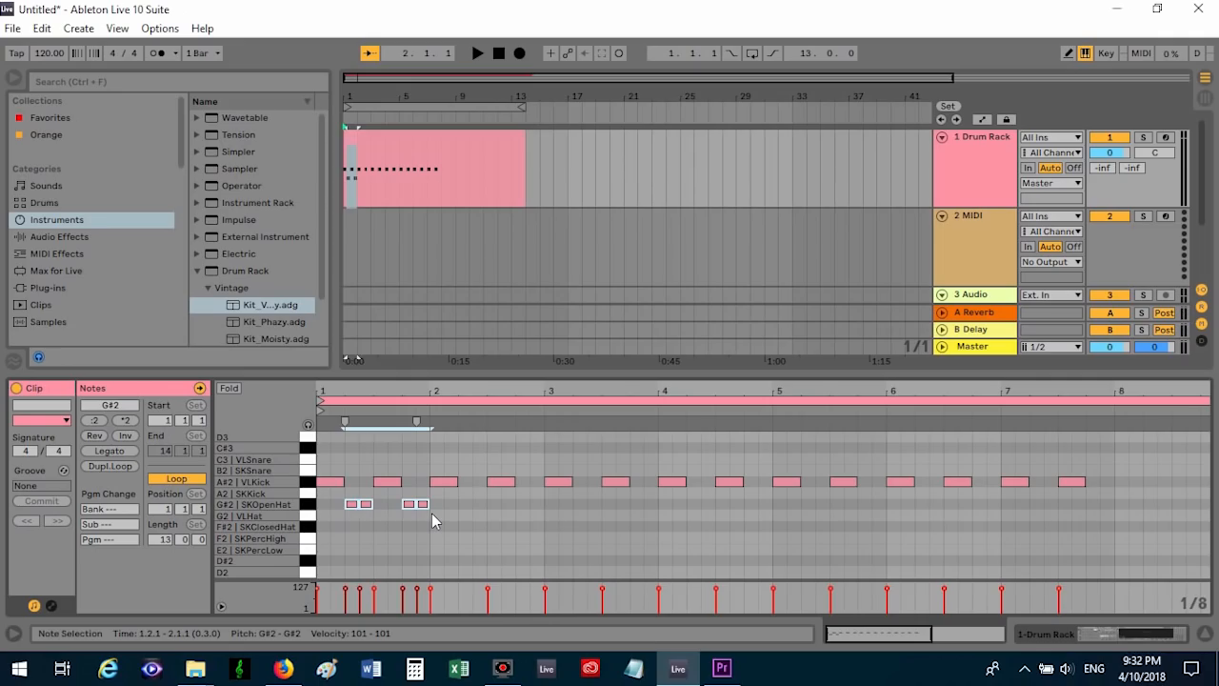
{"action": "key", "text": "ctrl+d"}
{"action": "key", "text": "Right"}
{"action": "key", "text": "Right"}
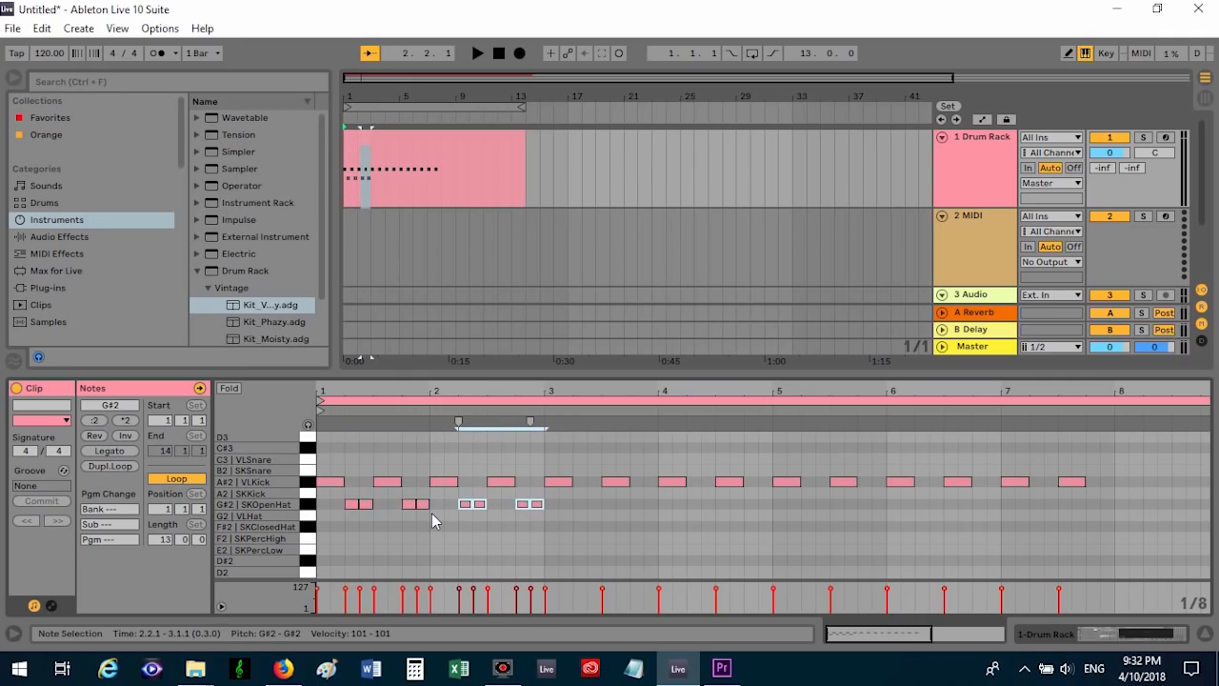
{"action": "key", "text": "ctrl+d"}
{"action": "key", "text": "Right"}
{"action": "key", "text": "Right"}
{"action": "key", "text": "ctrl+d"}
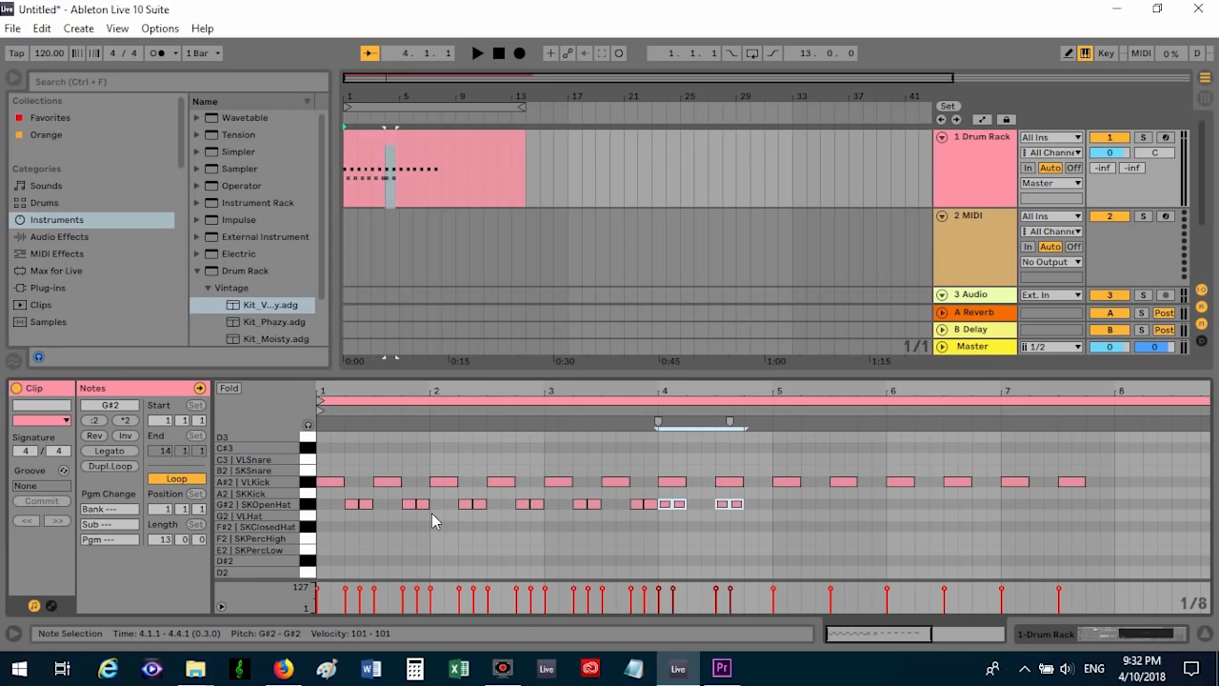
{"action": "key", "text": "Right"}
{"action": "key", "text": "Right"}
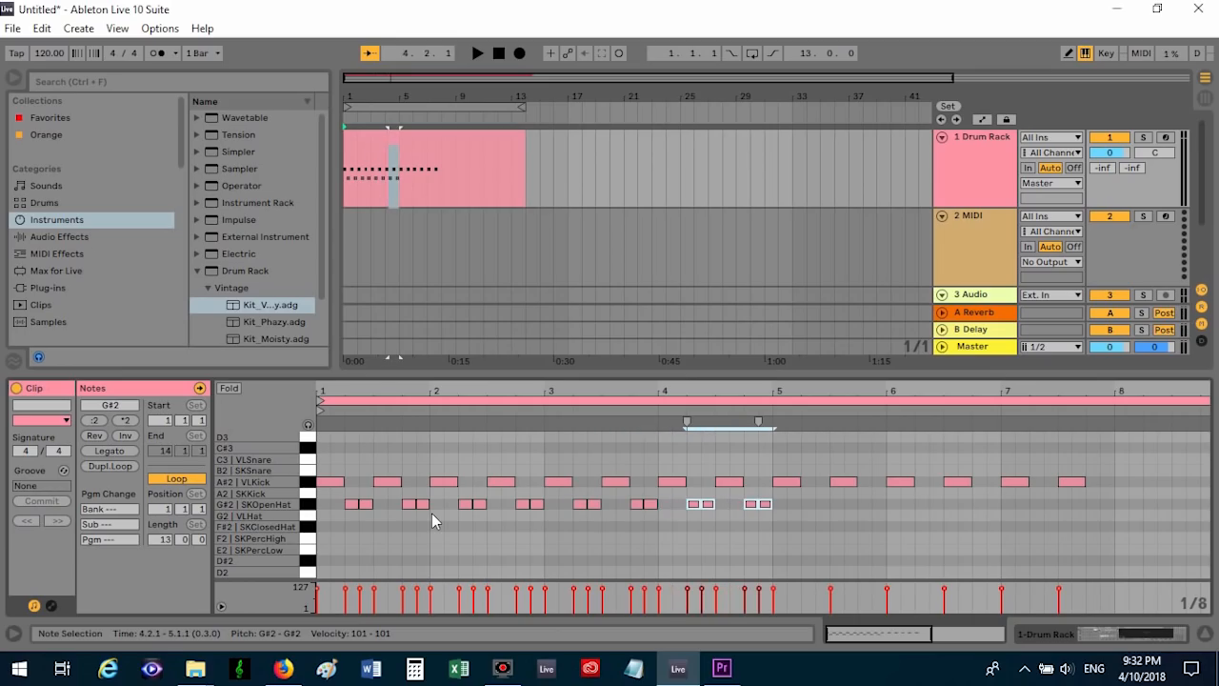
- Add eighth-note SKPercHigh (F2) notes at 1.3.1, 2.3.1, 3.3.1, 3.3.3, 4.2.1 and 4.2.3
{"action": "left_click", "coordinate": [415, 534]}
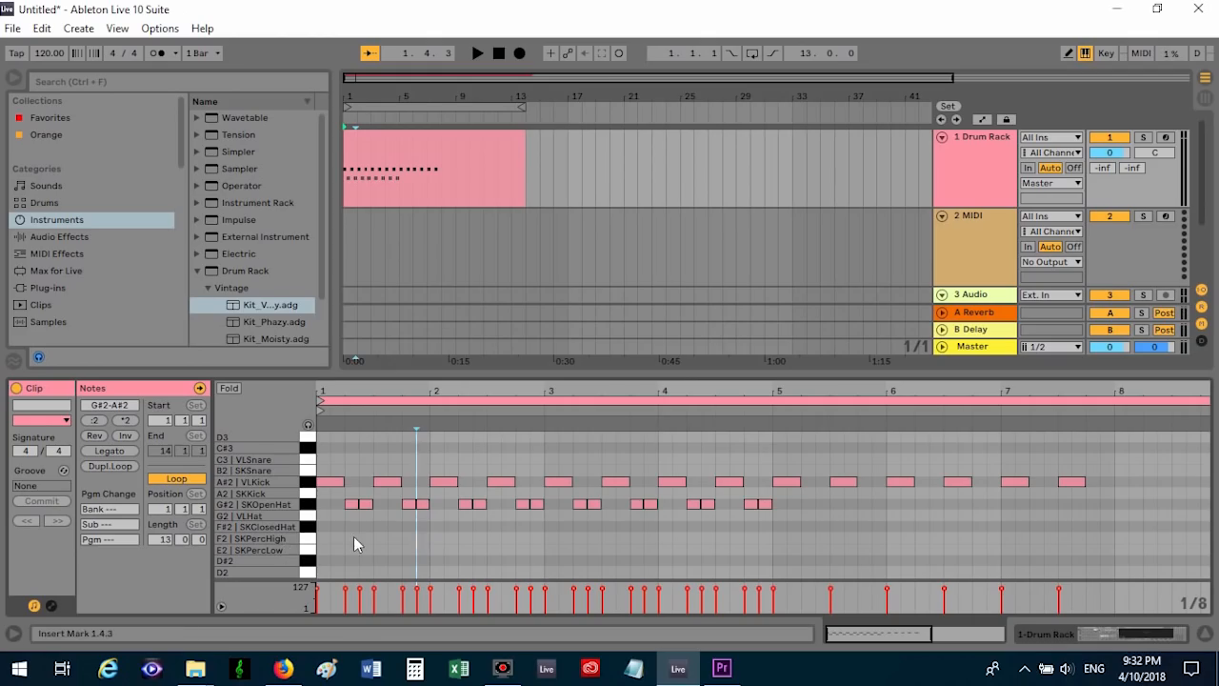
{"action": "double_click", "coordinate": [378, 535]}
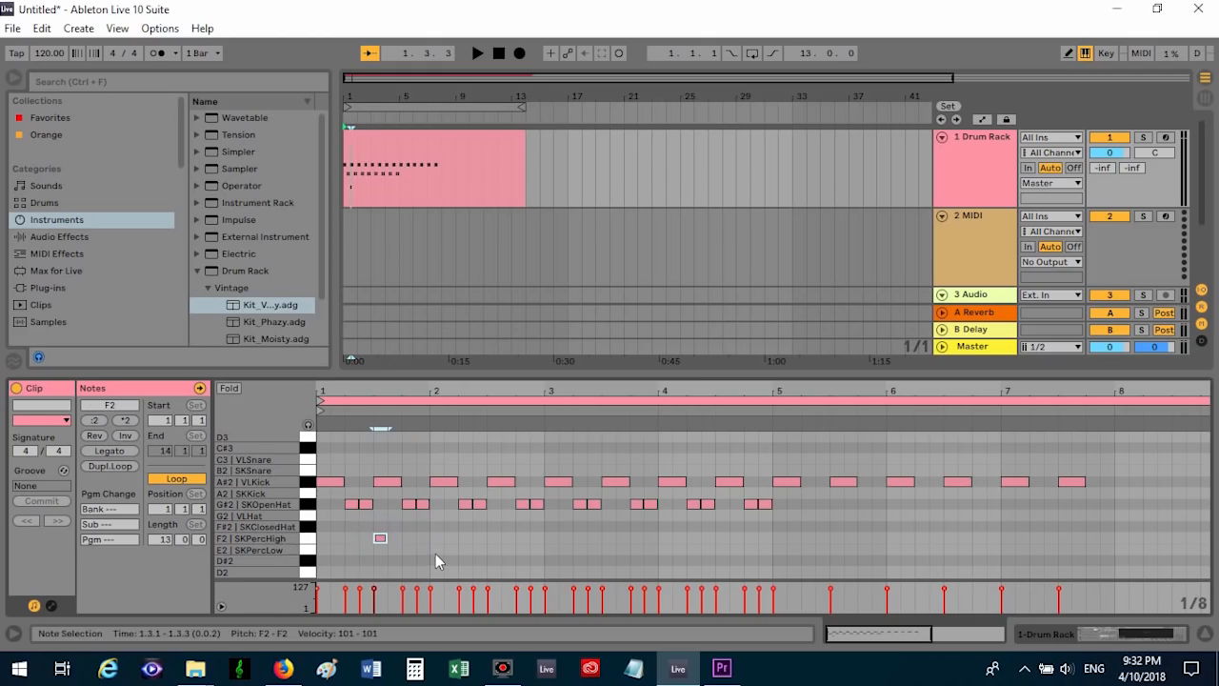
{"action": "double_click", "coordinate": [492, 538]}
{"action": "double_click", "coordinate": [608, 538]}
{"action": "double_click", "coordinate": [622, 538]}
{"action": "double_click", "coordinate": [695, 539]}
{"action": "left_click", "coordinate": [704, 541]}
{"action": "double_click", "coordinate": [707, 538]}
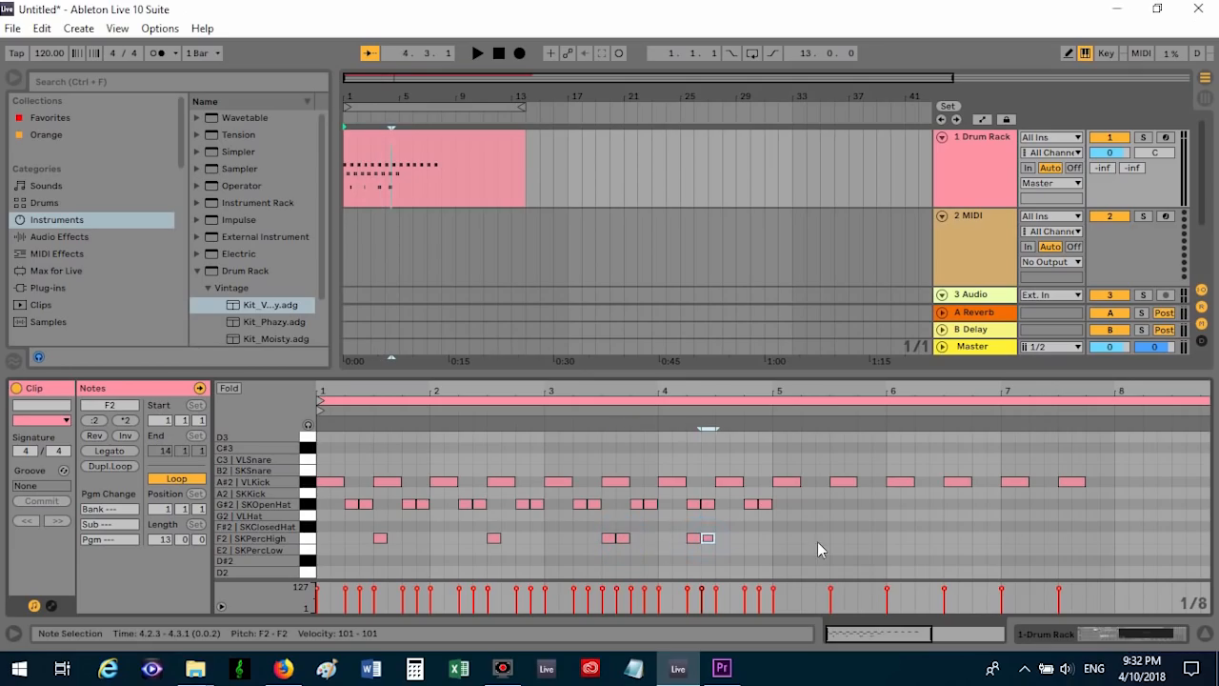
- Add pairs of eighth-note SKPercHigh (F2) notes on beat 1 of bar 5 and on beats 1 and 3 of bar 6
{"action": "double_click", "coordinate": [779, 538]}
{"action": "double_click", "coordinate": [793, 538]}
{"action": "double_click", "coordinate": [891, 538]}
{"action": "double_click", "coordinate": [906, 538]}
{"action": "double_click", "coordinate": [950, 538]}
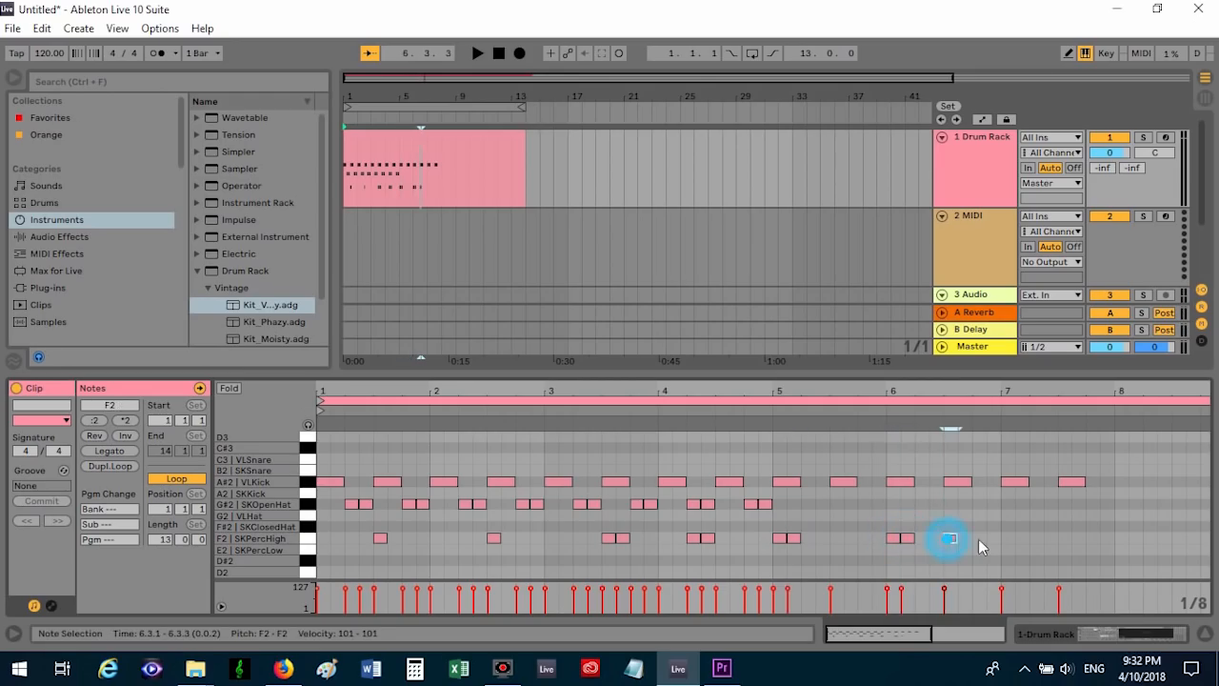
{"action": "double_click", "coordinate": [965, 538]}
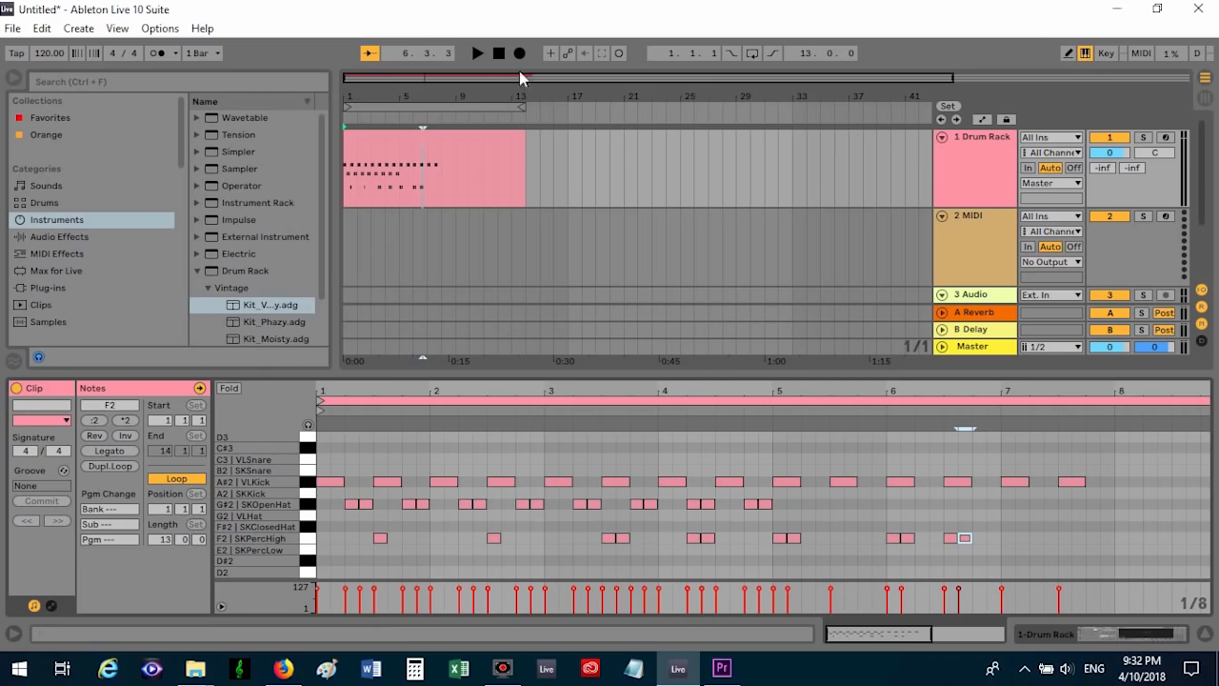
- Play the drum pattern from the start through its first two bars, and stop playback
{"action": "left_click", "coordinate": [477, 55]}
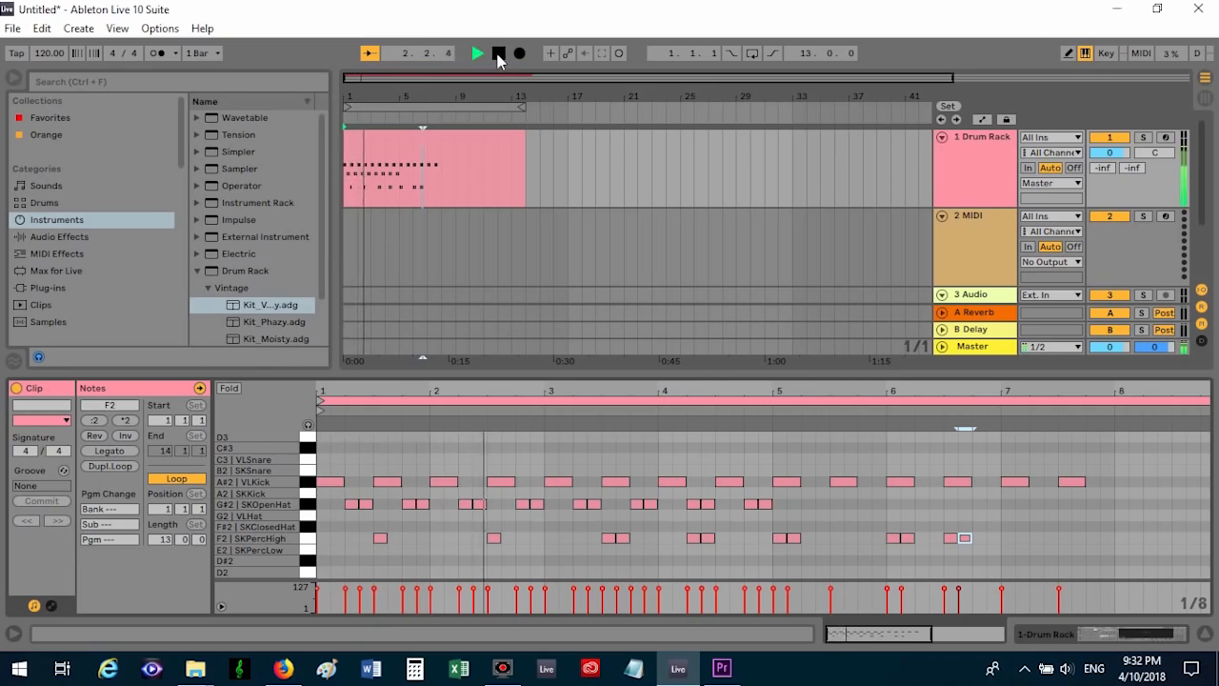
{"action": "left_click", "coordinate": [497, 54]}
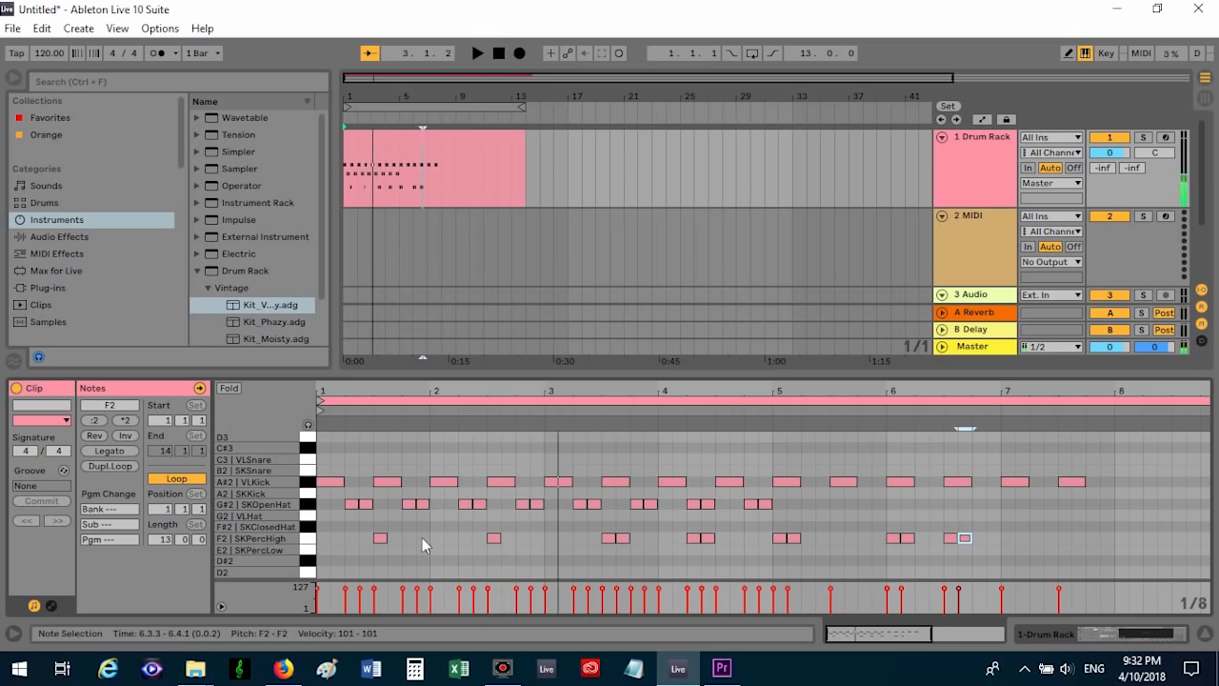